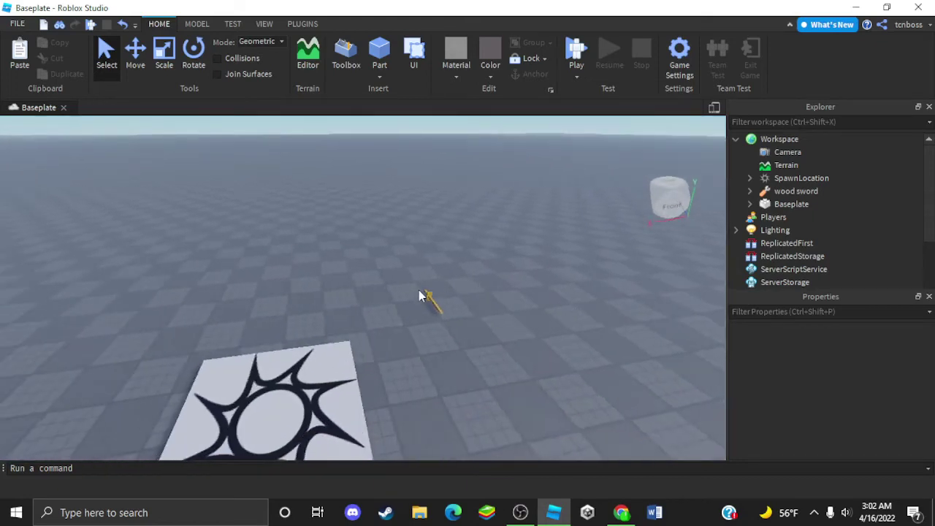
- Examine the existing wood sword on the baseplate up close and from different angles
key("a")
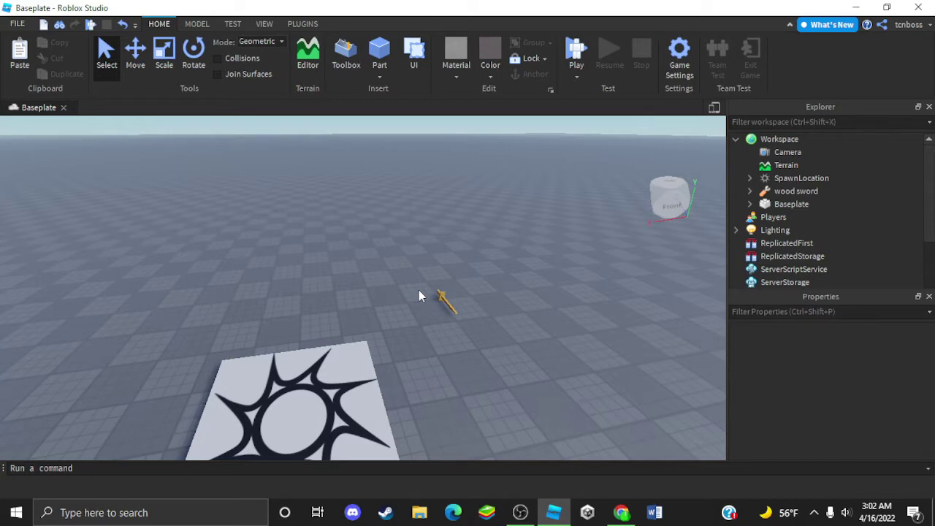
key("d")
right_click_drag(473, 363, 393, 310)
key("w")
key("s")
key("w")
key("s")
key("w")
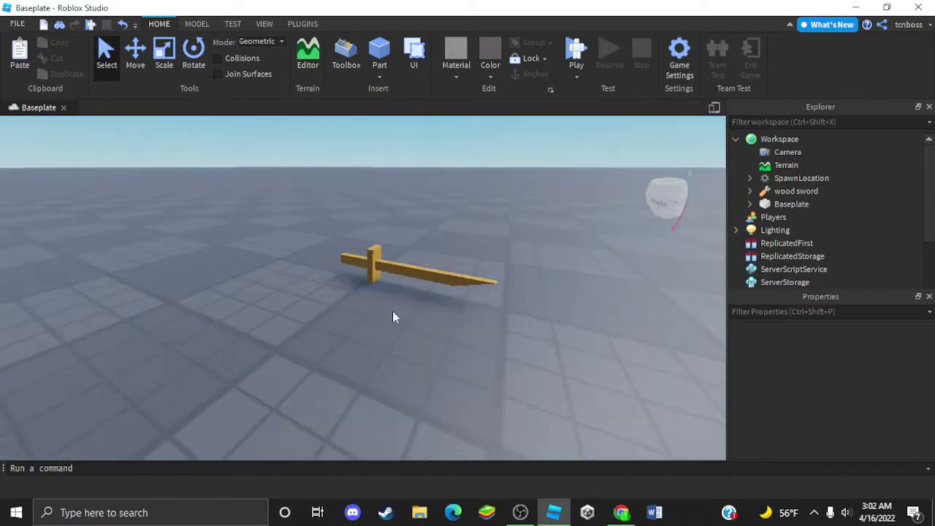
key("w")
key("d")
right_click_drag(246, 259, 247, 262)
key("s")
key("a")
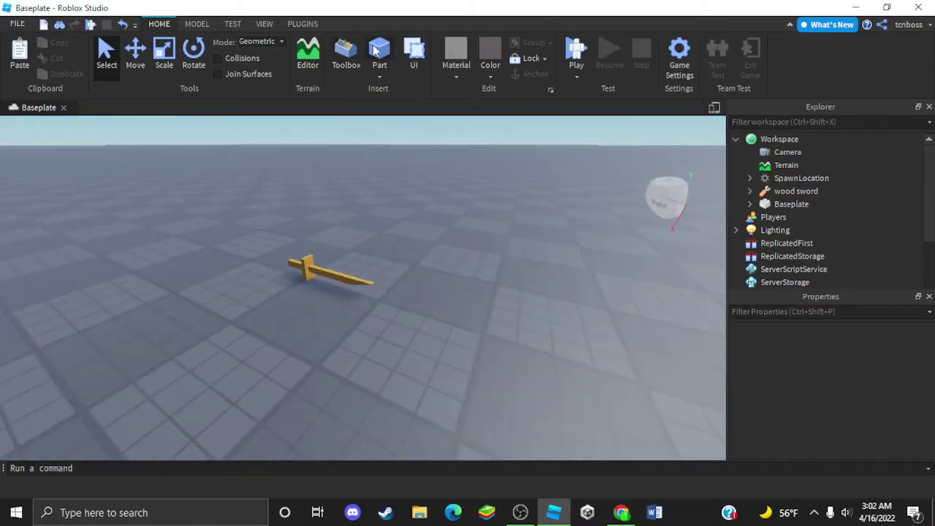
- Insert a new block part and place it on the baseplate beside the wood sword
left_click(378, 51)
left_click_drag(369, 258, 296, 348)
right_click_drag(296, 349, 278, 345)
key("d")
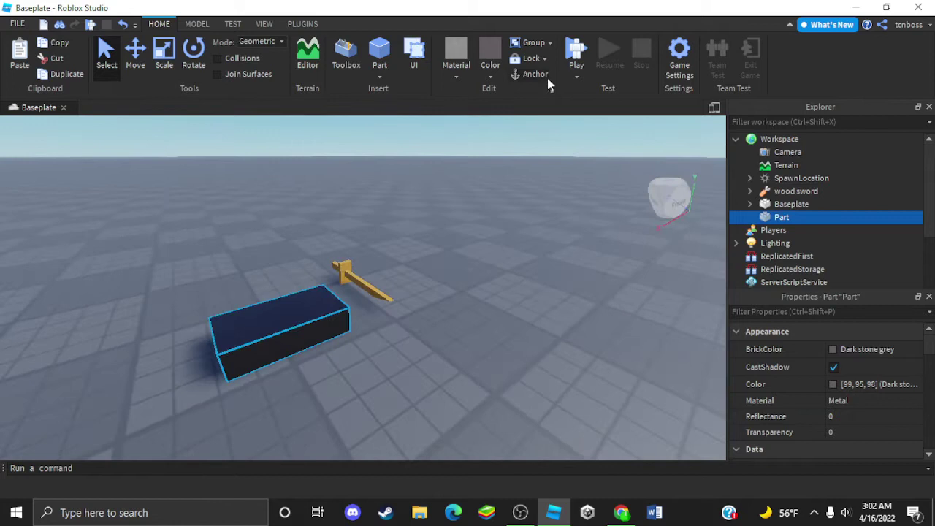
- Set the new part's material to Plastic and its colour to Really black
left_click(441, 75)
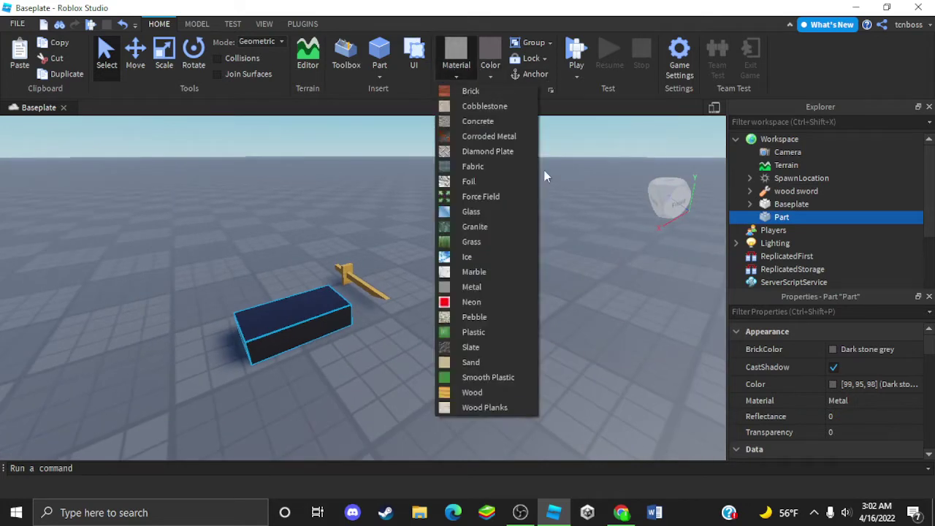
left_click(473, 333)
left_click(493, 72)
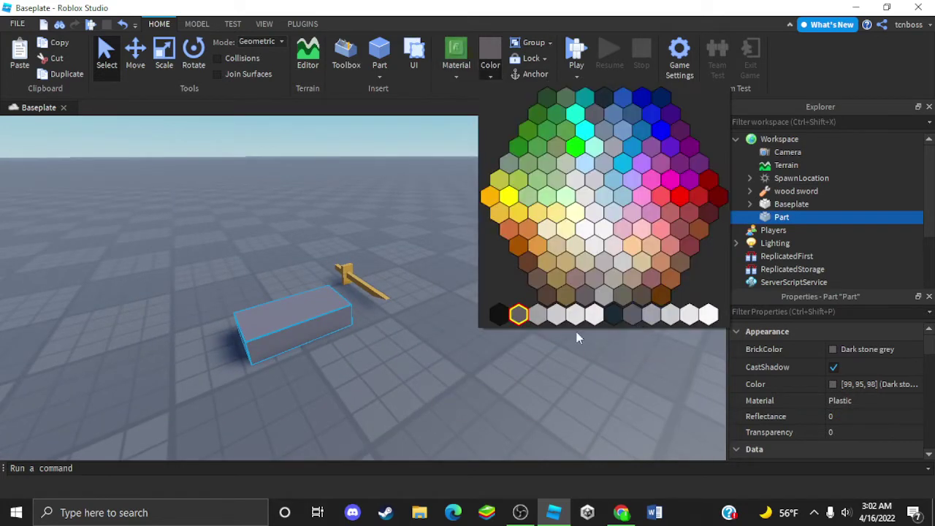
left_click(498, 314)
right_click_drag(435, 314, 355, 263)
key("a")
key("w")
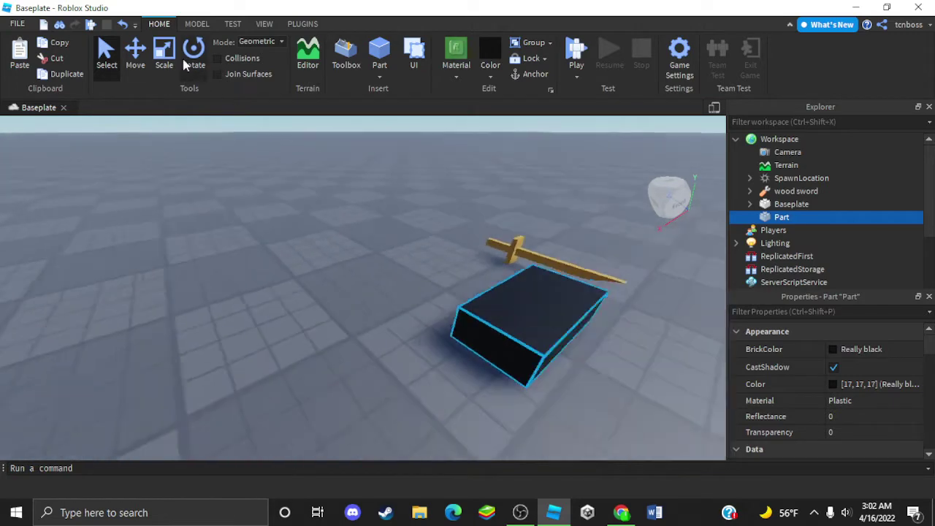
- Scale the black part down along its length and width into a small, narrow upright block
left_click(166, 61)
key("w")
right_click_drag(484, 275, 529, 303)
key("s")
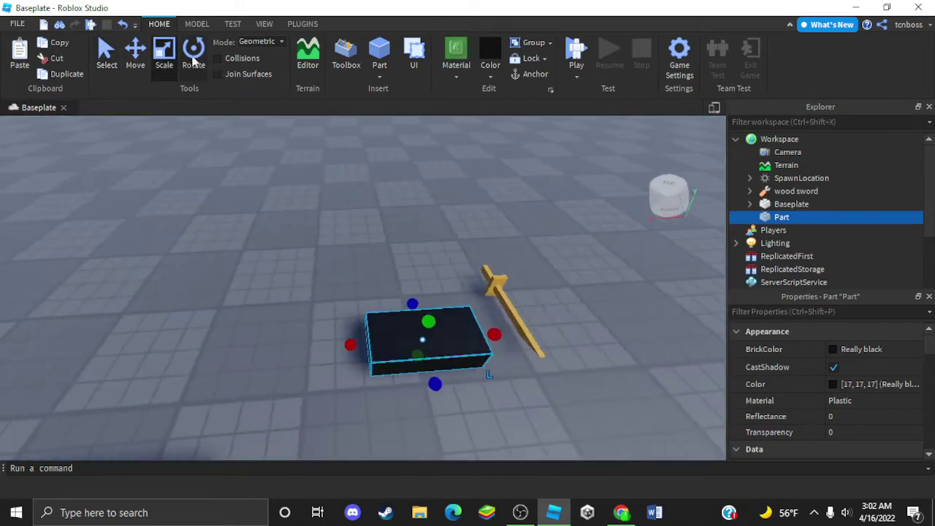
left_click(196, 26)
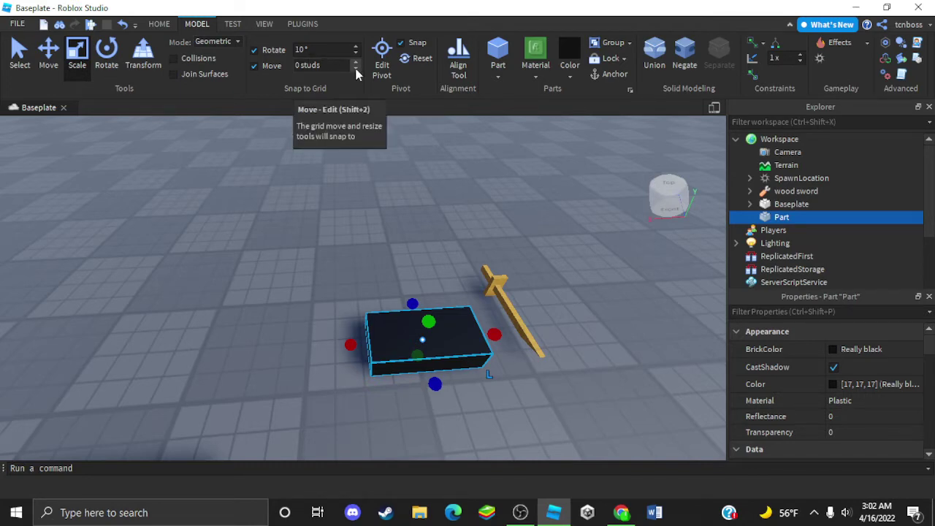
right_click_drag(443, 262, 443, 262)
scroll(443, 261, "up", 4)
key("d")
key("a")
left_click_drag(412, 348, 416, 350)
key("d")
mouse_move(416, 351)
right_mouse_down()
mouse_move(449, 357)
mouse_move(397, 345)
mouse_move(405, 346)
right_mouse_up()
left_click_drag(389, 336, 428, 333)
right_click_drag(451, 317, 451, 318)
left_click_drag(359, 305, 303, 316)
right_click_drag(358, 320, 359, 320)
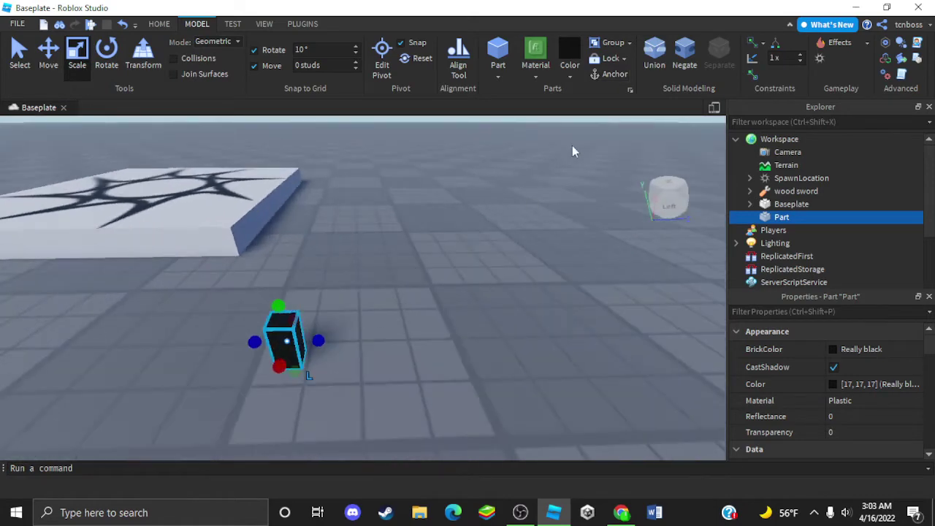
- Fine-tune the small black block's width and height, and deselect it
right_click_drag(550, 212, 550, 212)
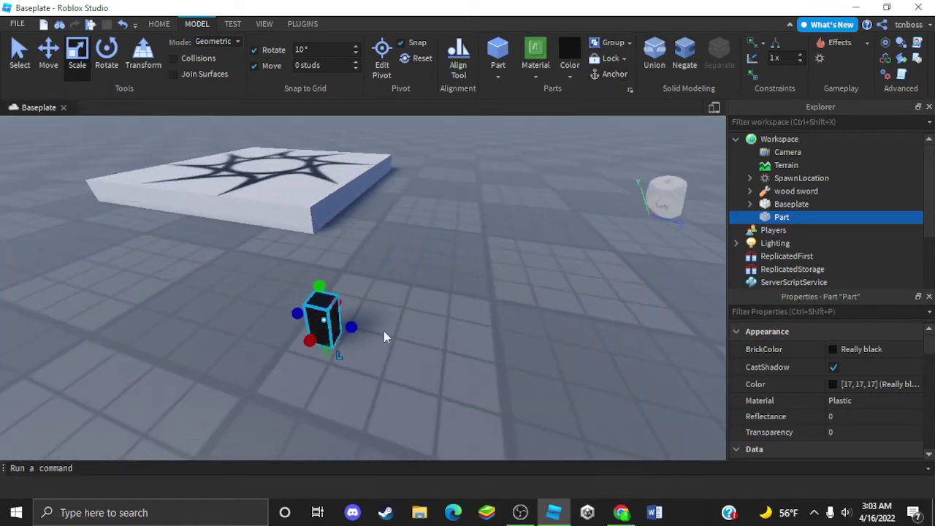
left_click_drag(351, 326, 355, 323)
left_click_drag(320, 288, 319, 286)
left_click(369, 322)
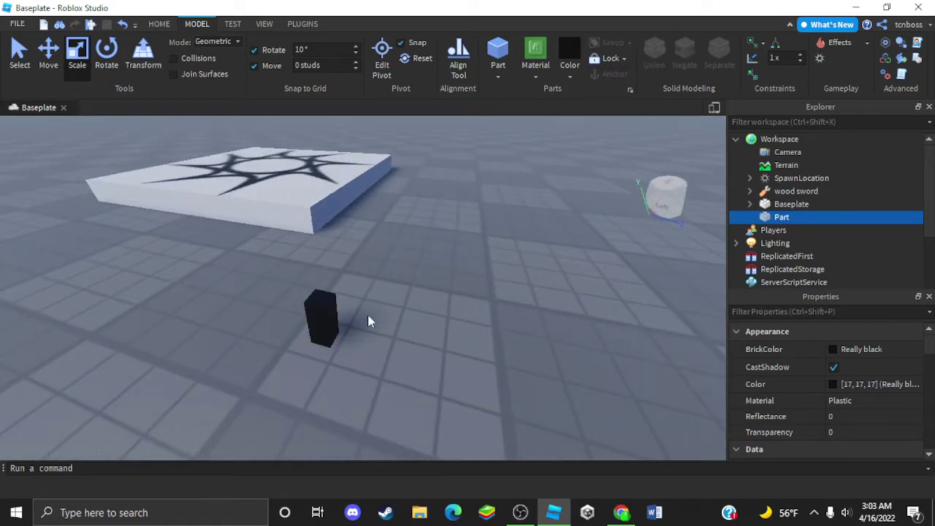
- Insert an R15 Block Rig dummy with the Rig Builder plugin
key("a")
left_click(159, 24)
left_click(302, 24)
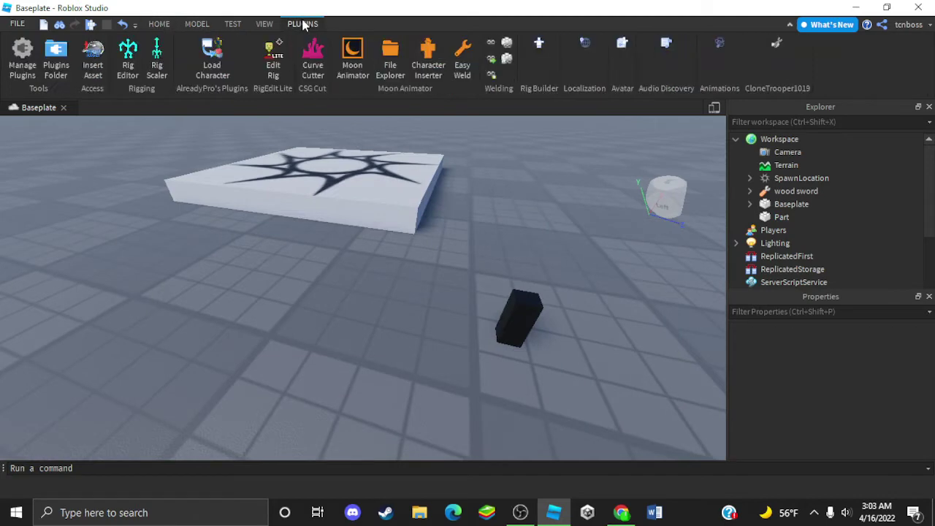
key("w")
mouse_move(467, 279)
right_mouse_down()
mouse_move(487, 283)
mouse_move(478, 275)
right_mouse_up()
key("s")
key("a")
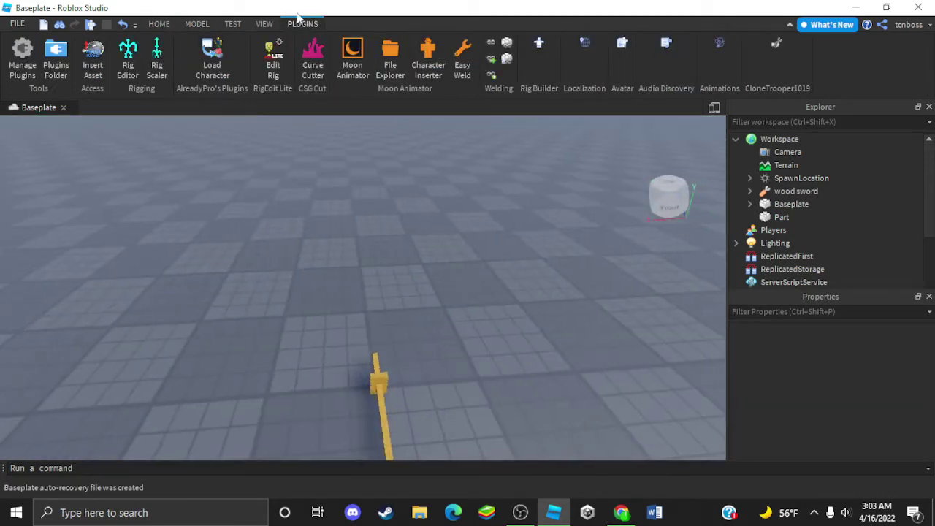
key("d")
key("s")
key("a")
key("w")
left_click(539, 49)
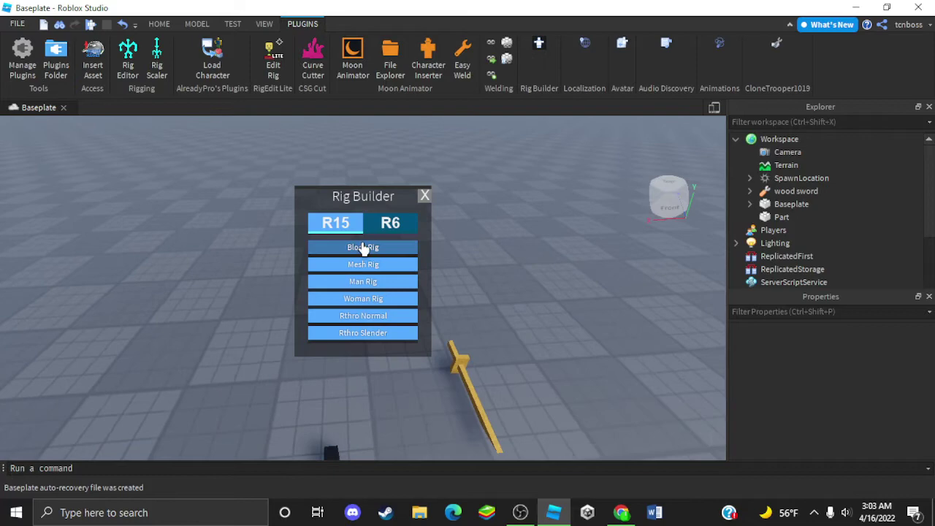
left_click(364, 248)
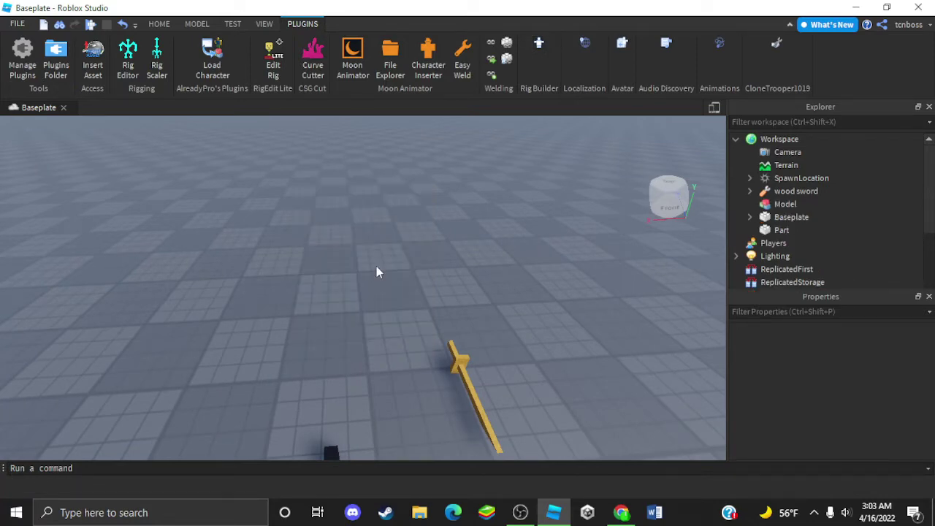
- Move the dummy off the spawn platform onto the floor between the black block and the wood sword
right_click_drag(376, 254, 377, 253)
key("s")
key("w")
key("w")
key("a")
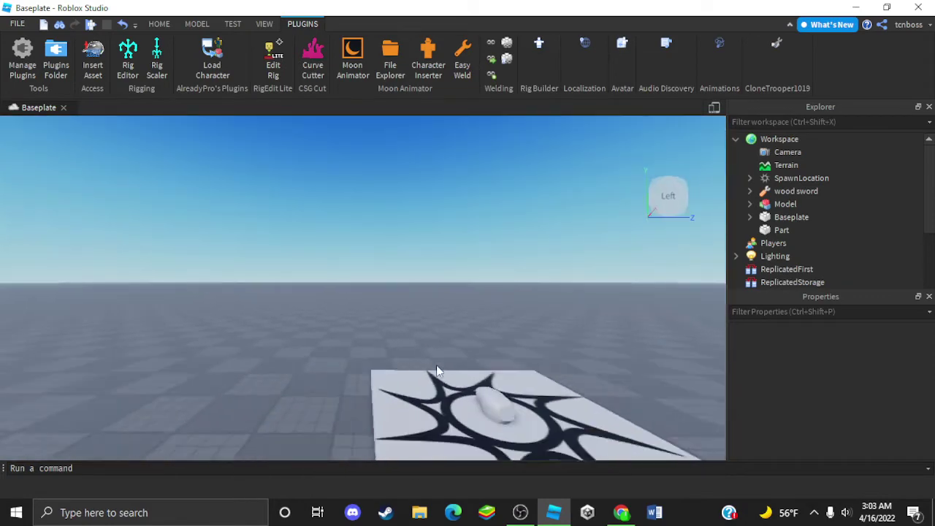
right_click_drag(404, 349, 404, 349)
left_click_drag(300, 313, 502, 307)
key("d")
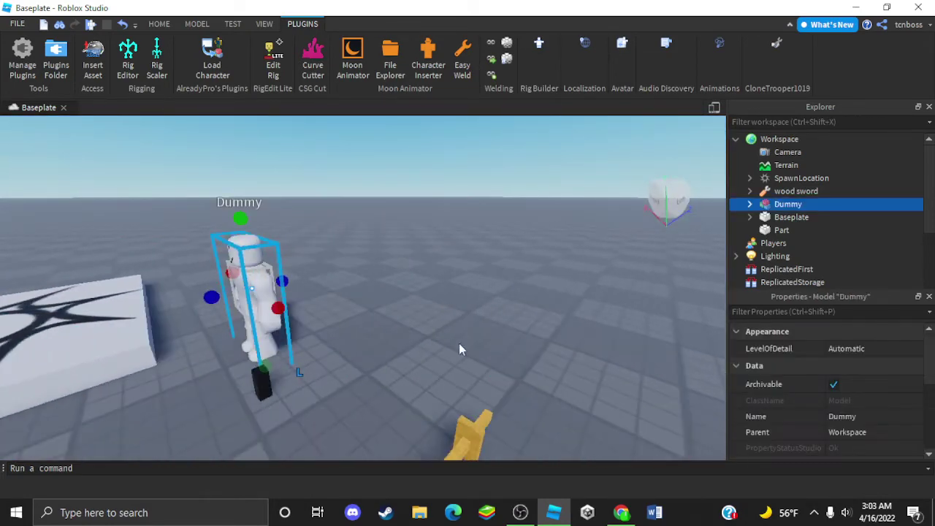
left_click(150, 24)
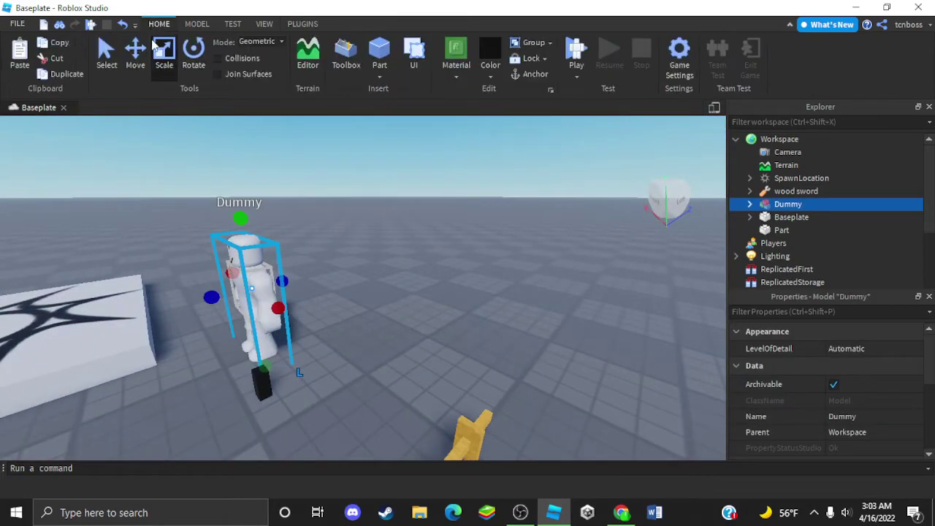
left_click_drag(268, 301, 377, 365)
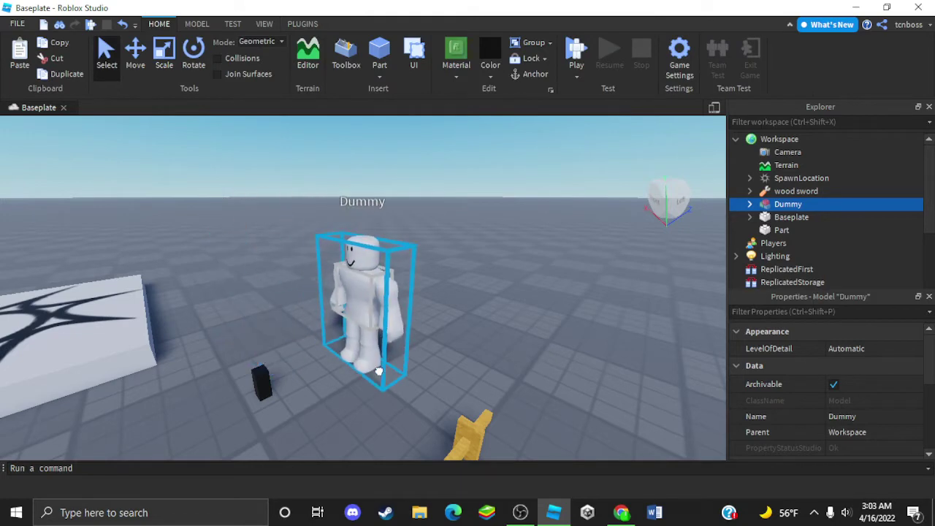
- Rotate the small black block so that it lies horizontally, pointing toward the dummy
right_click_drag(256, 293, 332, 342)
scroll(332, 344, "up", 5)
left_click(321, 339)
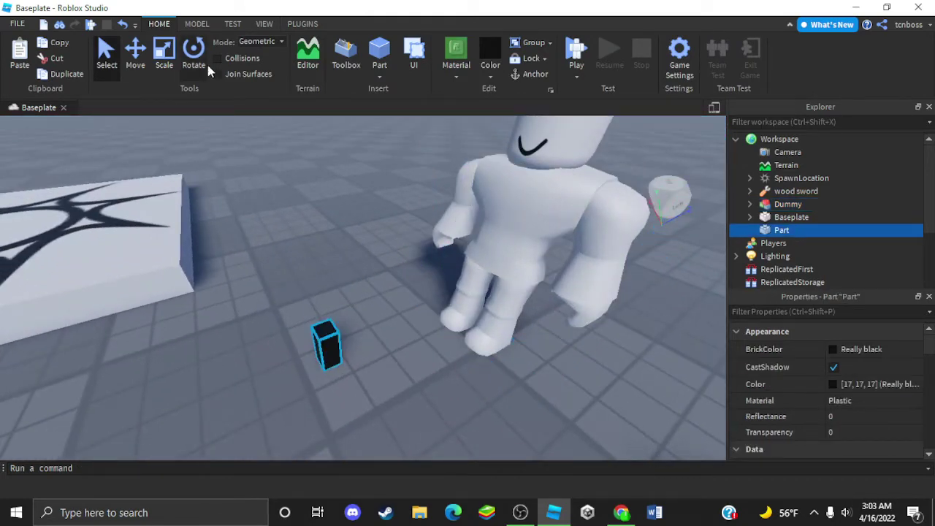
left_click(194, 57)
scroll(371, 310, "up", 2)
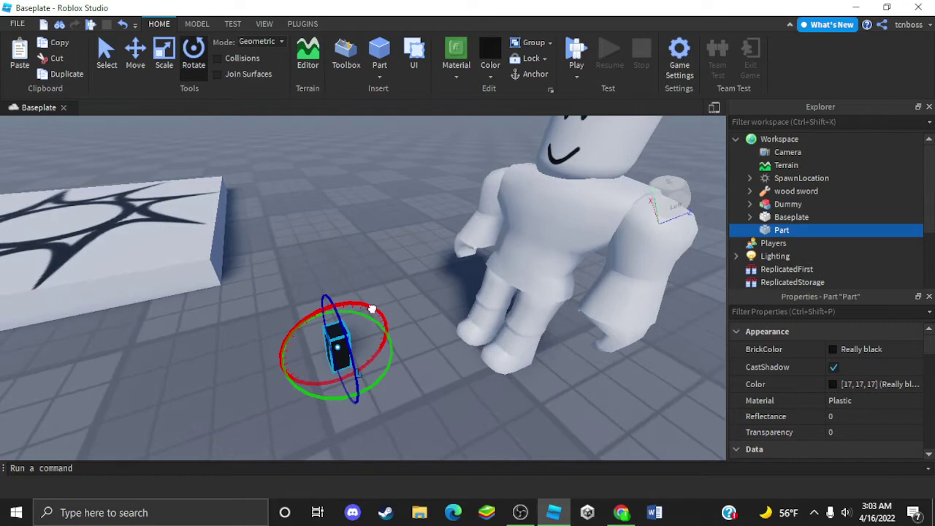
left_click_drag(372, 310, 253, 338)
scroll(279, 335, "up", 4)
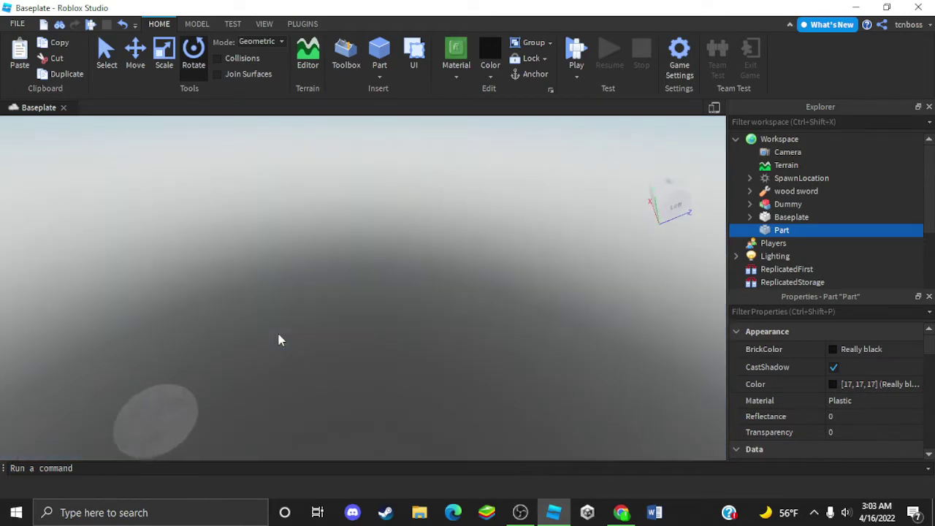
- Move the black block across the floor to the dummy's right leg
scroll(279, 335, "down", 2)
left_click(134, 60)
scroll(453, 428, "down", 1)
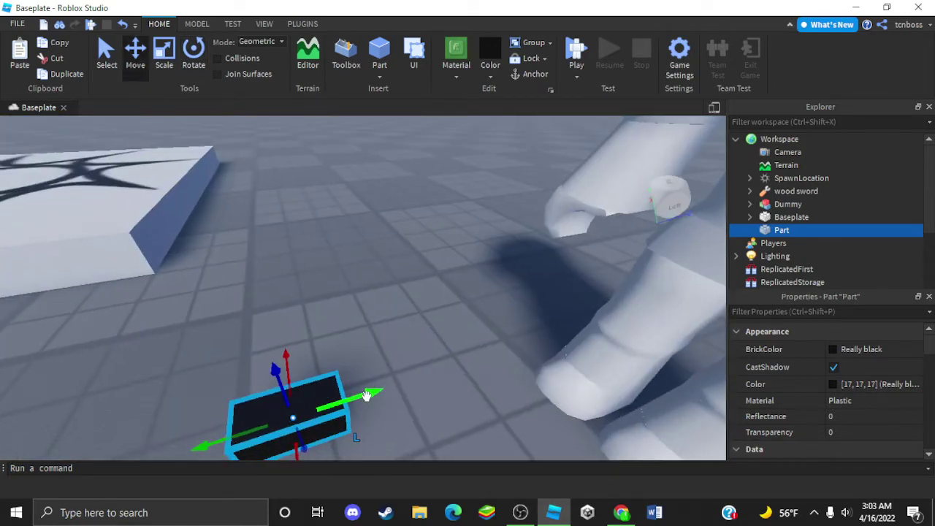
key("d")
left_click_drag(367, 395, 413, 355)
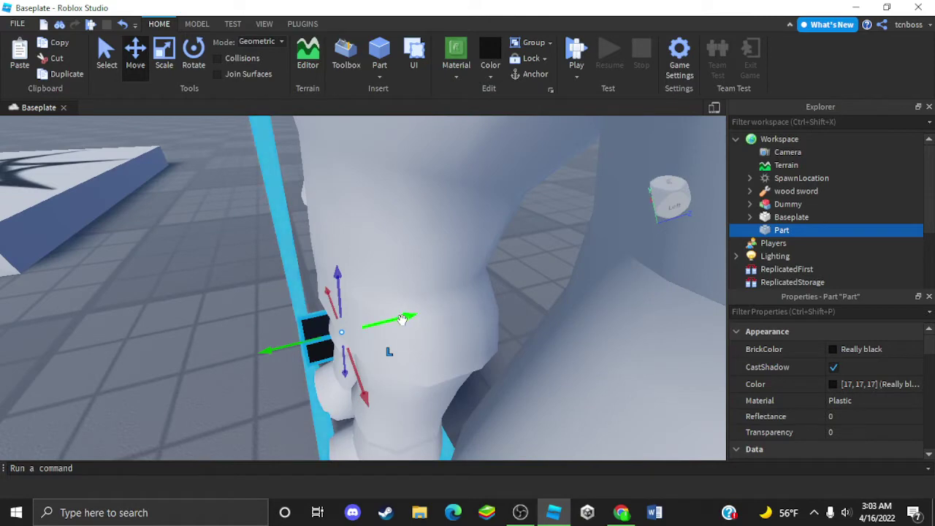
left_click_drag(402, 320, 392, 321)
- Raise the black block to hand height and shift it sideways into the dummy's right hand
right_click_drag(392, 321, 392, 326)
scroll(392, 326, "down", 4)
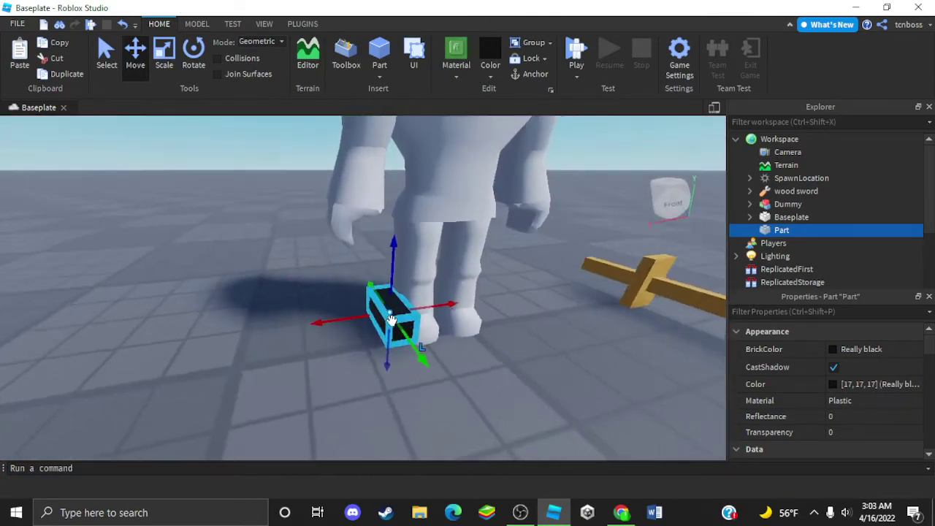
left_click_drag(396, 250, 363, 165)
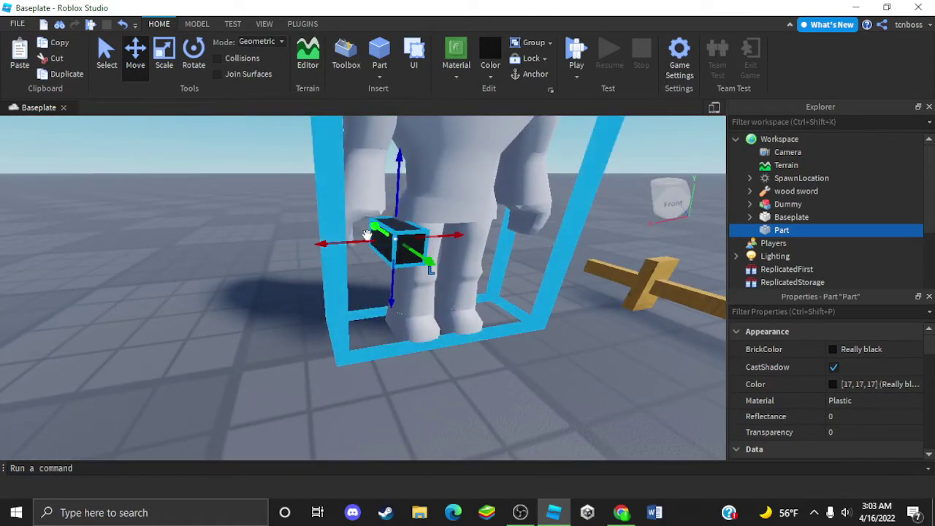
left_click_drag(360, 244, 332, 242)
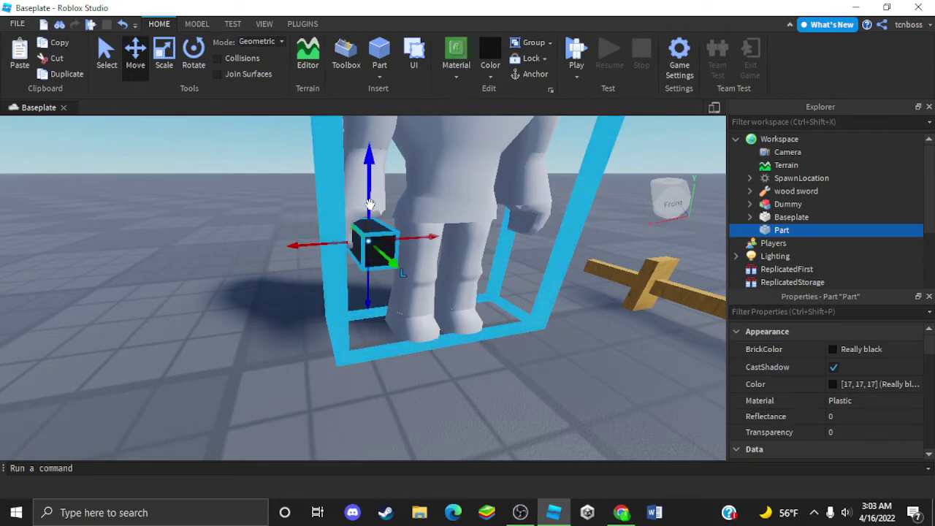
right_click_drag(378, 236, 378, 253)
left_click(263, 337)
- Examine how the black block sits in the dummy's right hand
scroll(263, 337, "up", 3)
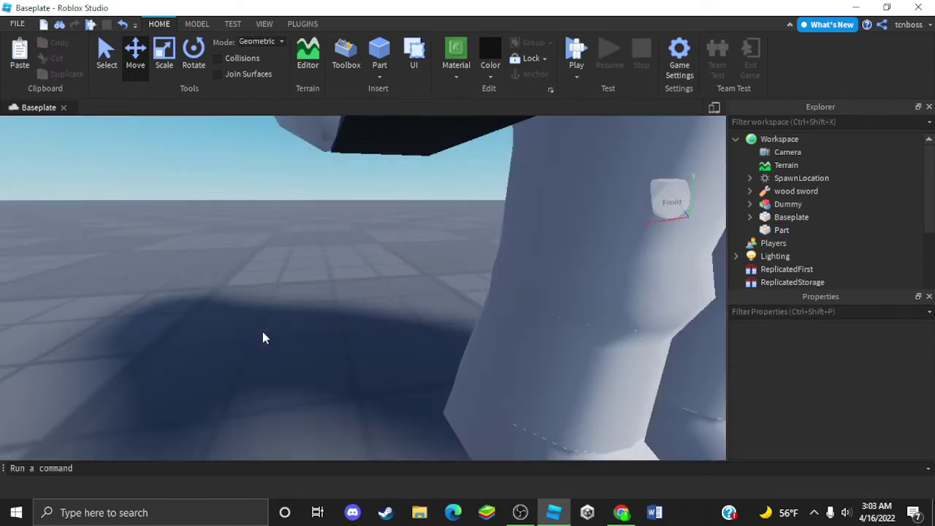
scroll(263, 337, "down", 3)
scroll(263, 337, "up", 3)
scroll(263, 337, "down", 3)
right_click_drag(263, 337, 264, 337)
scroll(264, 337, "up", 3)
scroll(263, 337, "down", 3)
scroll(265, 337, "down", 2)
scroll(265, 337, "up", 4)
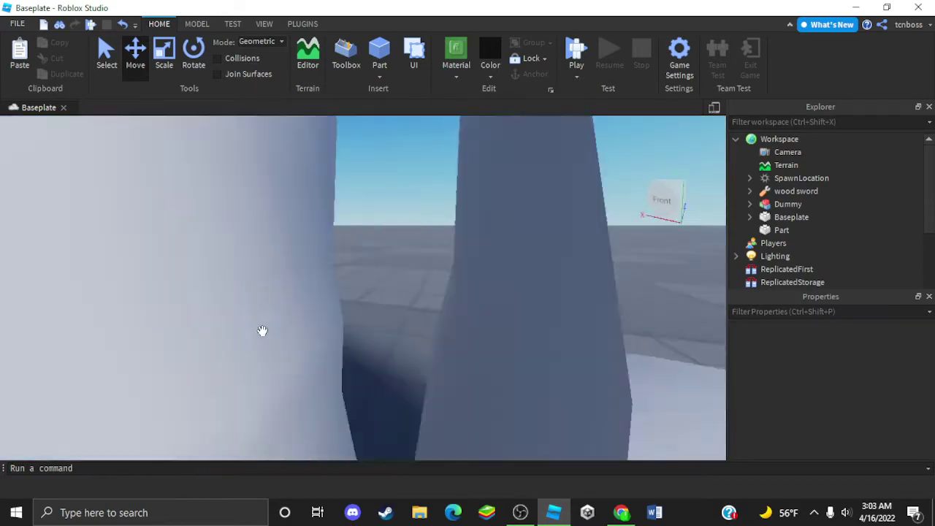
scroll(265, 338, "down", 6)
- Rescale the black block's length so it sticks out a little in front of and behind the dummy's right hand
left_click(313, 257)
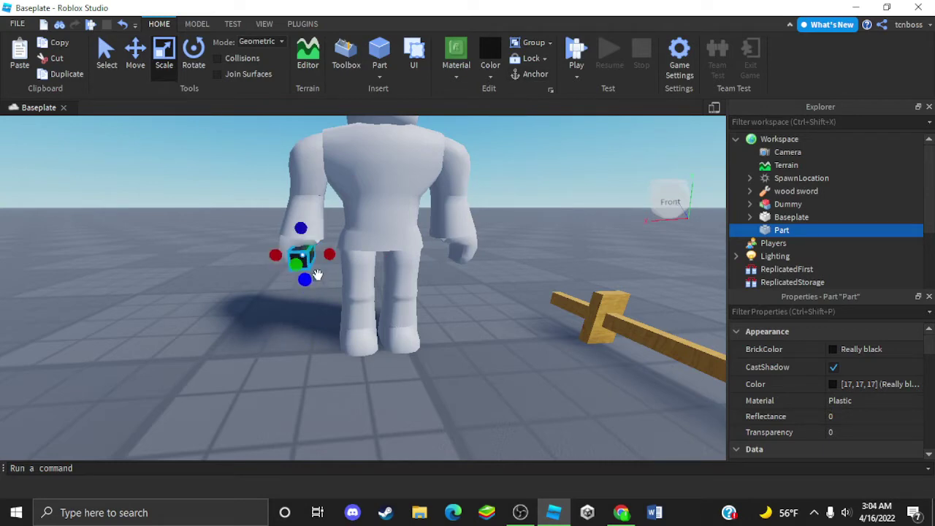
right_click_drag(317, 275, 313, 265)
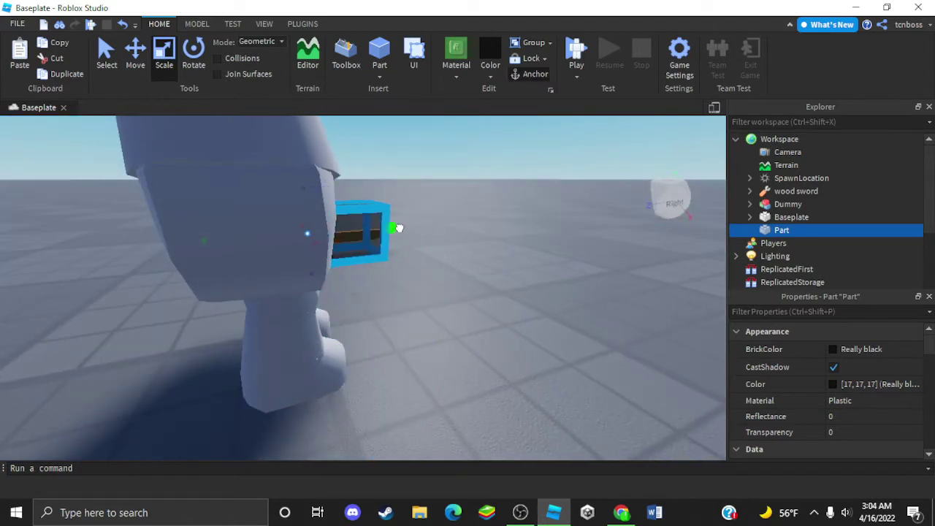
left_click_drag(363, 234, 155, 243)
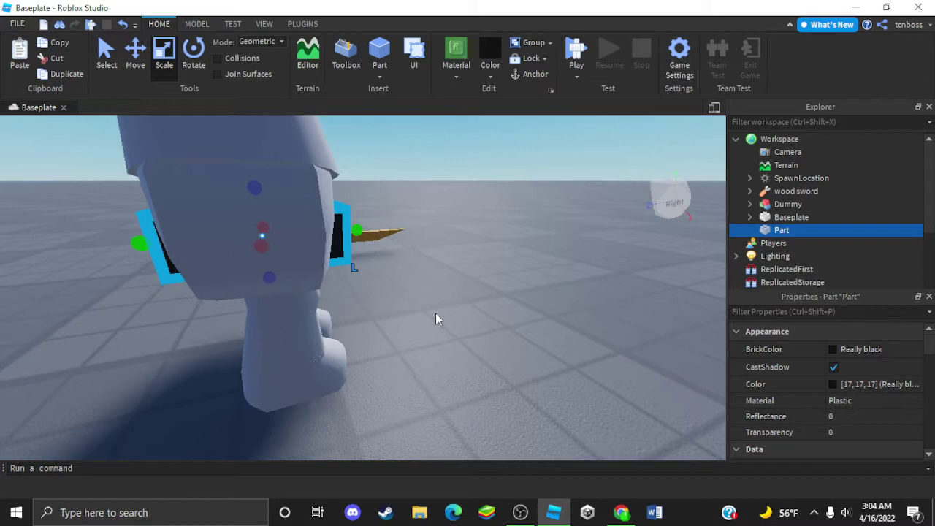
left_click(437, 319)
- Rename the black block in the dummy's right hand as Handle
key("d")
left_click(775, 242)
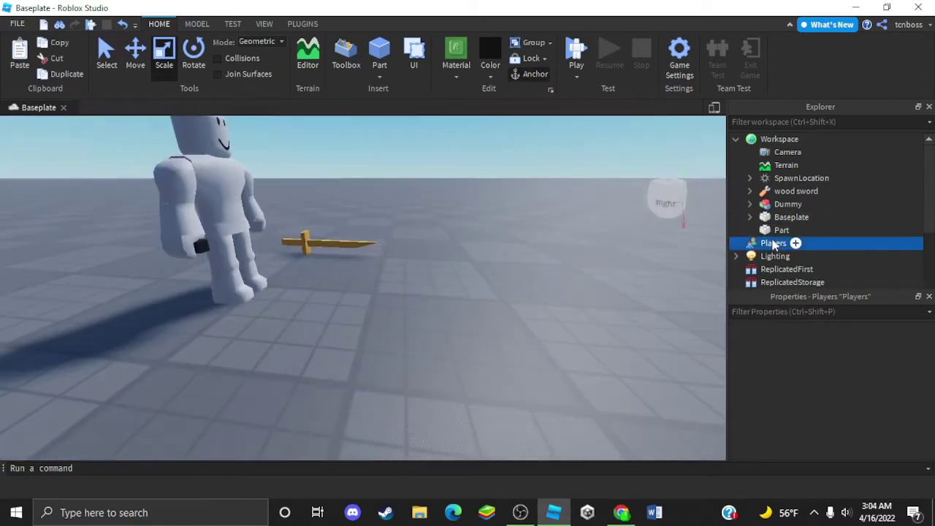
left_click(782, 229)
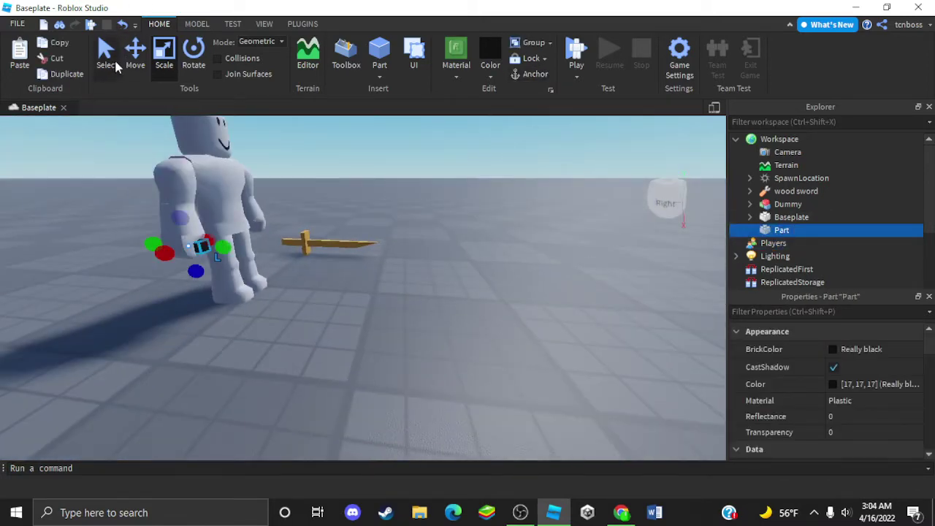
left_click(111, 62)
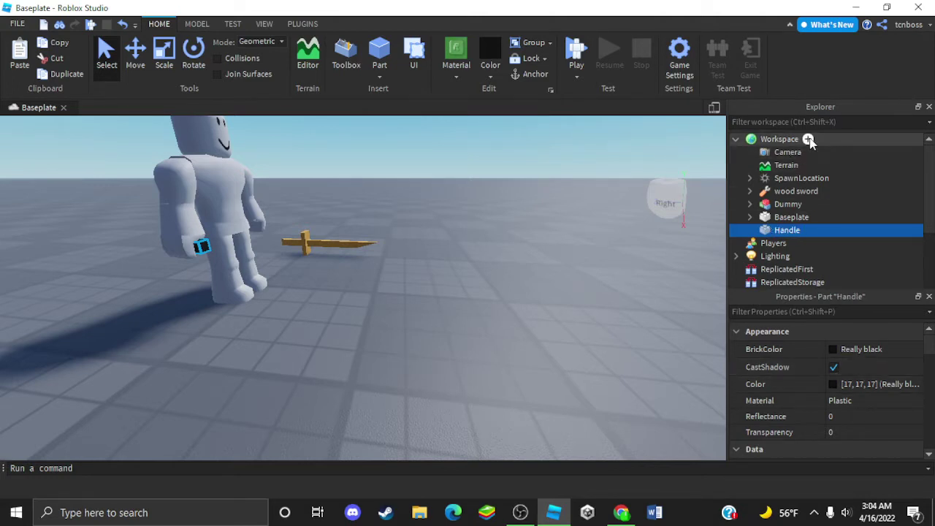
- Add a Tool object to the Workspace and place the Handle part inside it
left_click(808, 139)
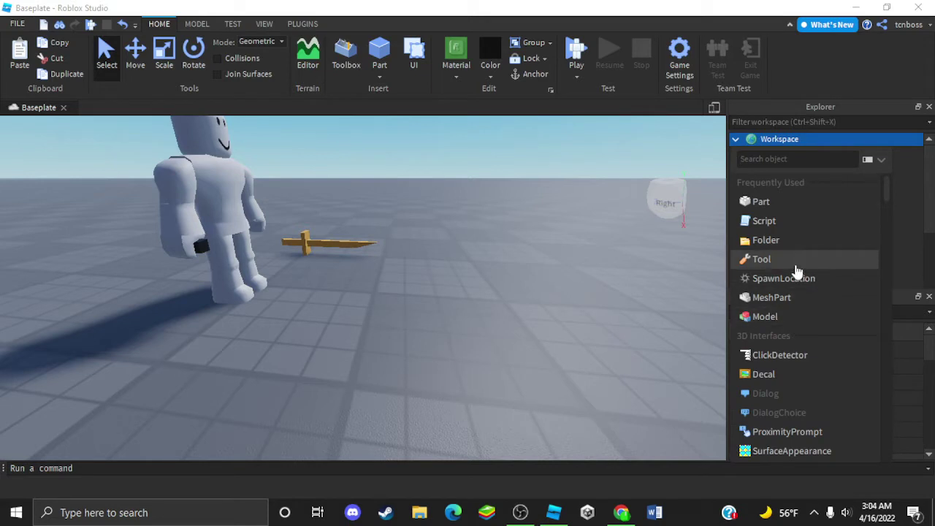
left_click(776, 263)
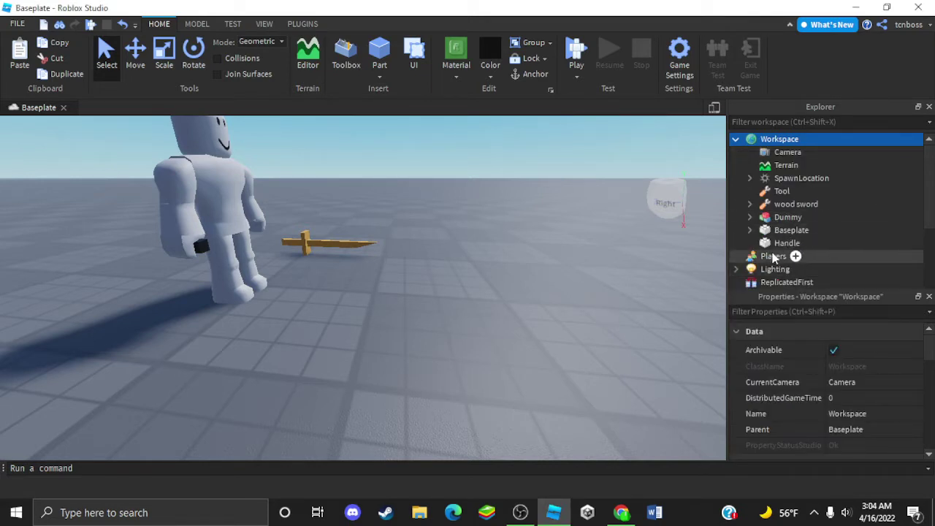
left_click(771, 248)
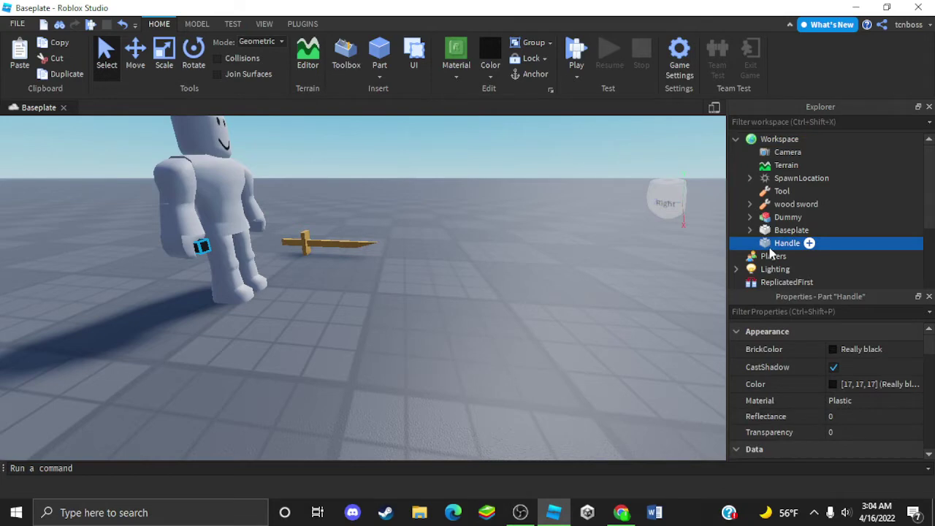
left_click_drag(771, 250, 782, 190)
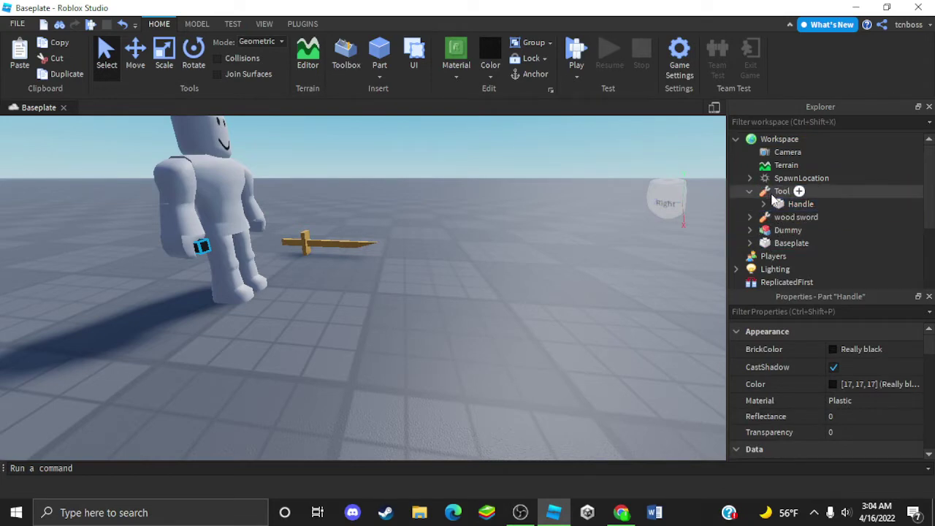
- Examine the black handle in the dummy's right hand from several distances and angles
left_click(600, 321)
scroll(490, 324, "up", 4)
scroll(497, 351, "down", 8)
right_click_drag(498, 351, 477, 323)
scroll(477, 323, "up", 5)
scroll(476, 322, "down", 3)
scroll(382, 348, "up", 4)
right_click_drag(382, 348, 384, 350)
scroll(382, 349, "down", 6)
scroll(233, 315, "up", 5)
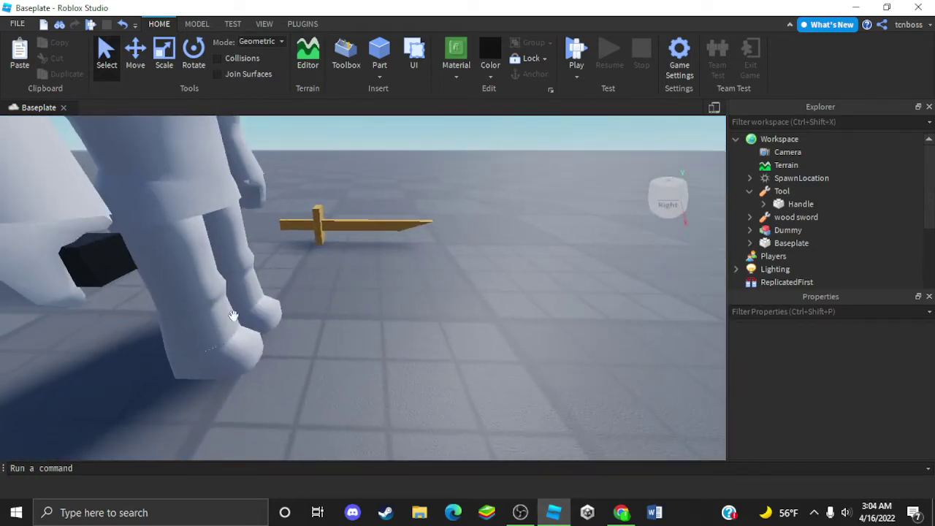
key("a")
key("d")
key("a")
key("d")
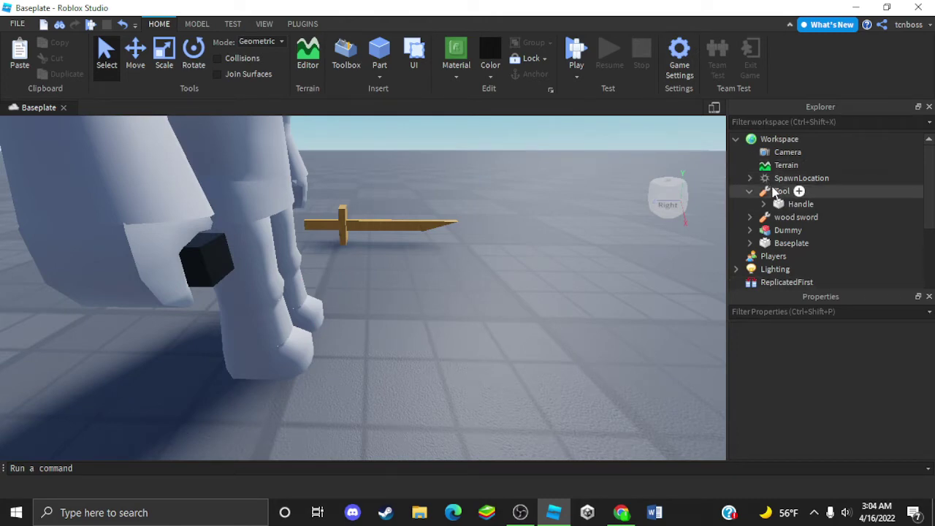
- Insert a new block part on the floor in front of the dummy
right_click_drag(378, 290, 399, 312)
scroll(399, 312, "down", 4)
left_click(388, 53)
scroll(396, 286, "up", 3)
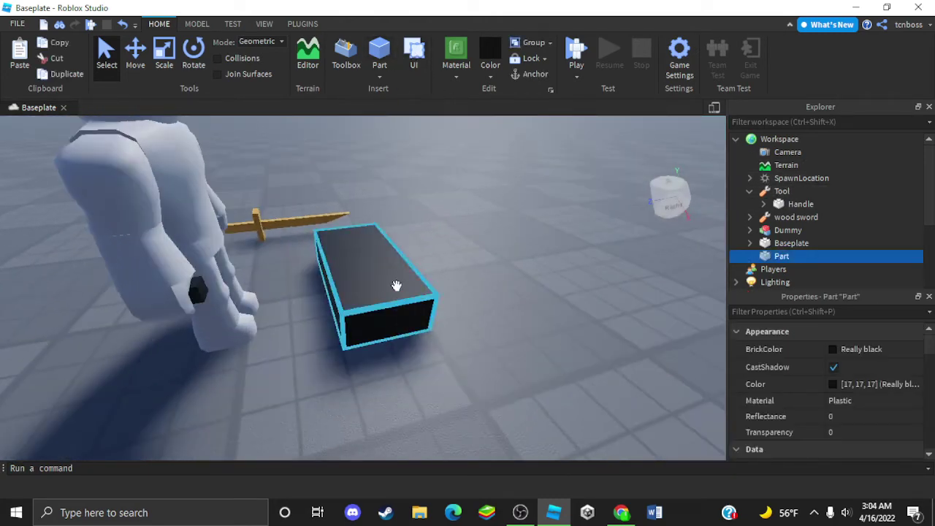
- Give the new block the Metal material and the Dark stone grey color
left_click(466, 70)
left_click(465, 288)
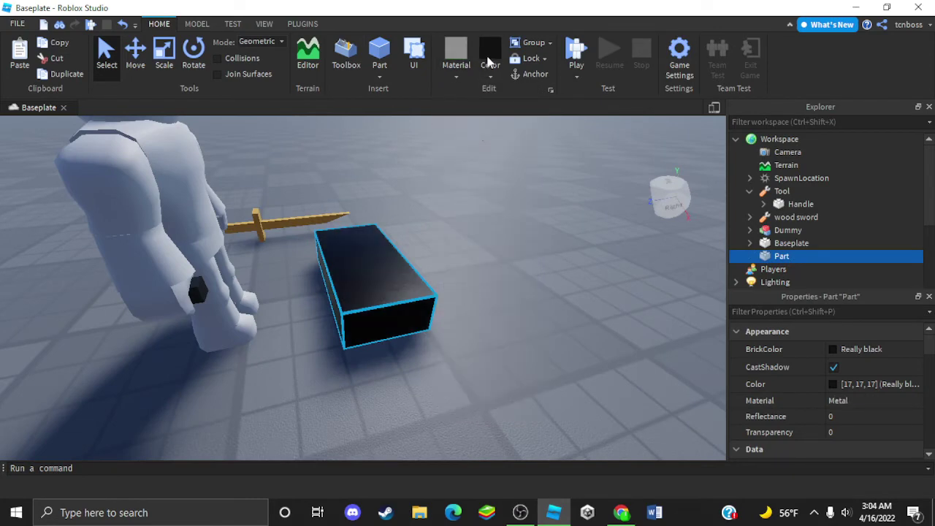
left_click(494, 79)
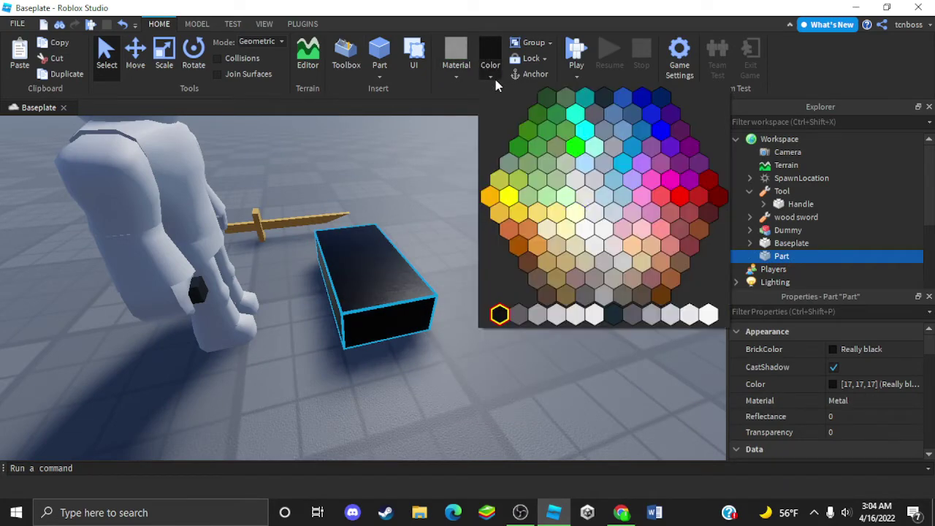
left_click(554, 330)
- Rescale the grey metal block into a narrow slab that is longer and taller
left_click(165, 57)
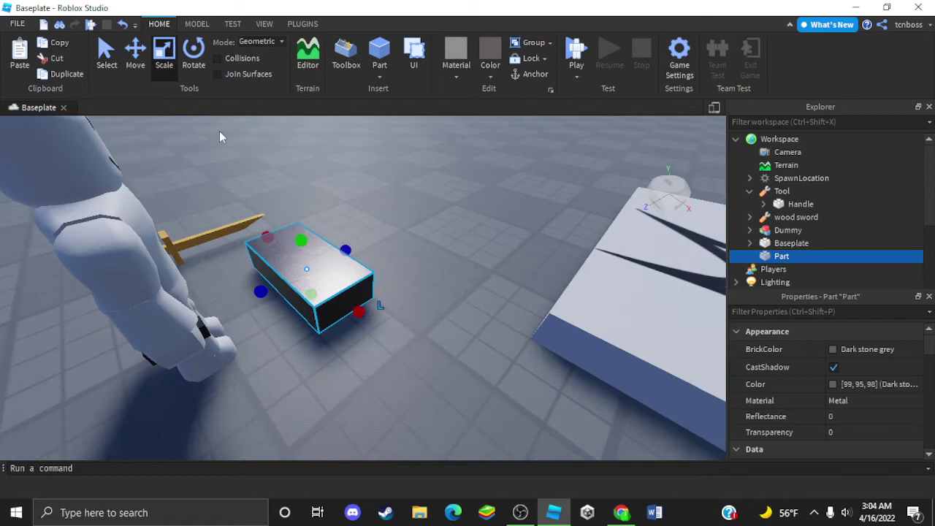
left_click_drag(267, 237, 322, 283)
right_click_drag(322, 283, 314, 295)
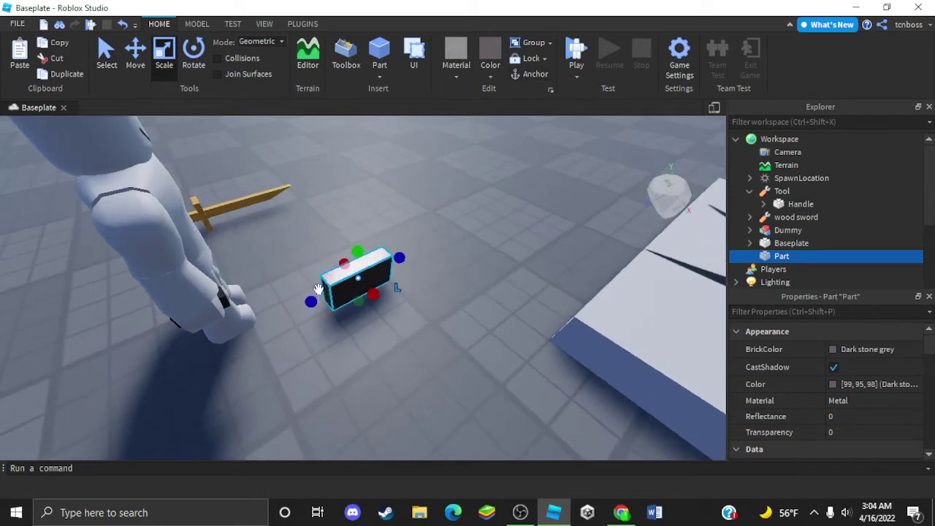
left_click_drag(316, 301, 220, 344)
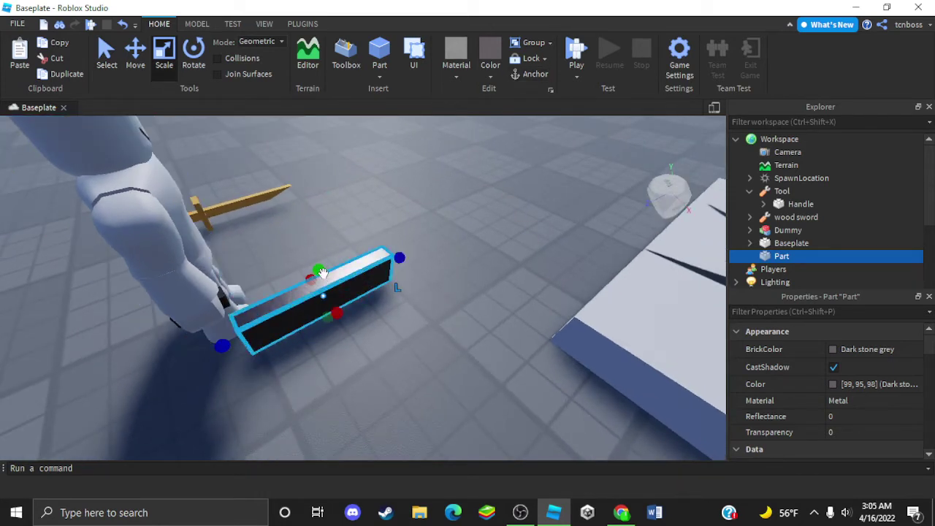
left_click_drag(322, 272, 315, 233)
scroll(269, 256, "up", 3)
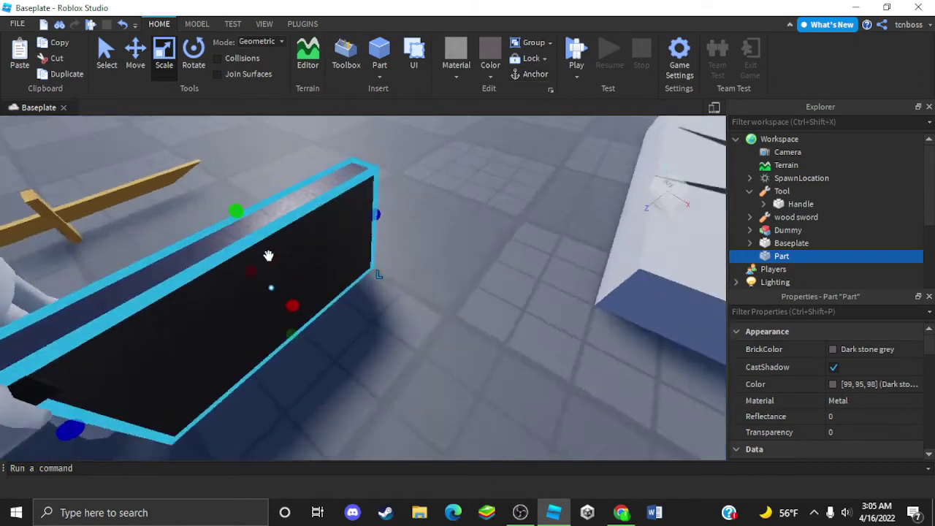
- Raise the grey slab to hand height and fit it as a slim blade extending forward from the black handle
right_click_drag(268, 256, 336, 307)
scroll(292, 313, "down", 4)
key("d")
key("w")
key("d")
left_click_drag(334, 317, 331, 275)
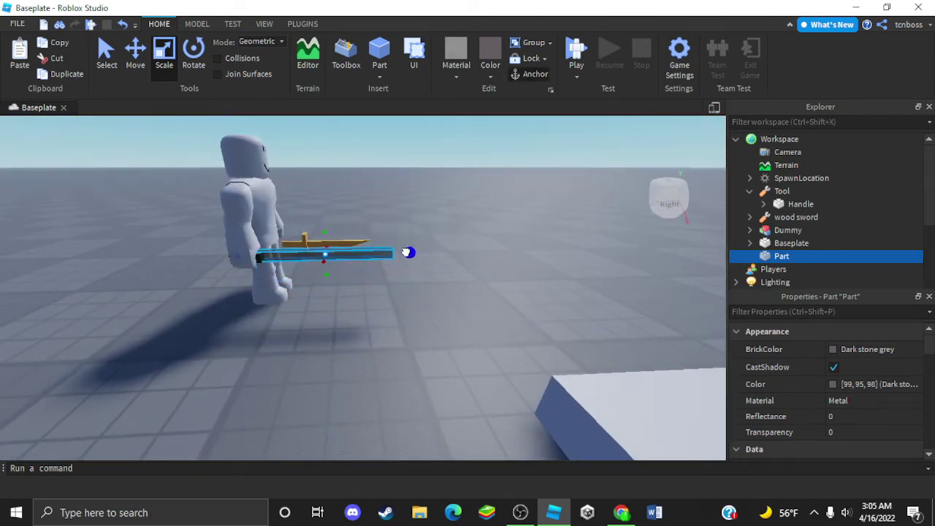
- Shorten and slim the grey blade so it matches the black handle in the dummy's right hand
key("w")
right_click_drag(359, 268, 359, 268)
key("s")
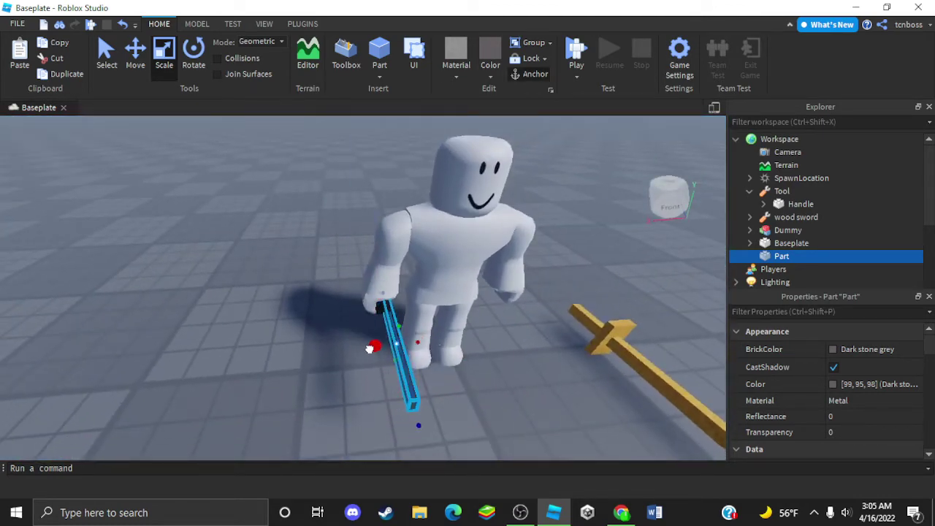
scroll(402, 339, "up", 4)
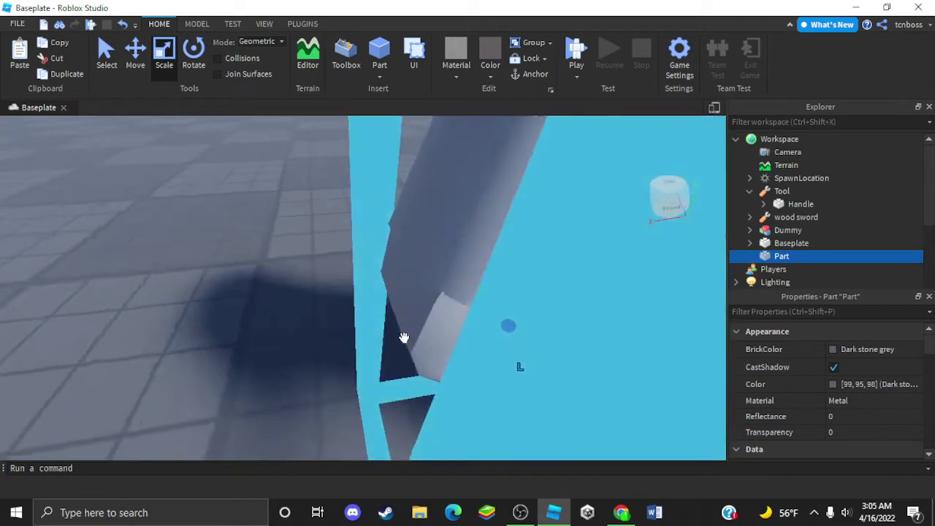
scroll(404, 338, "down", 5)
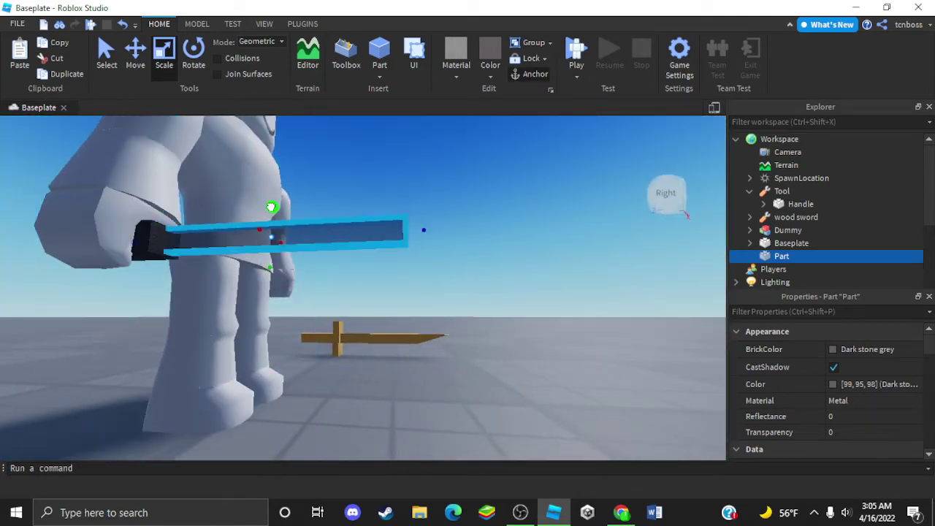
right_click_drag(270, 202, 495, 338)
left_click(495, 338)
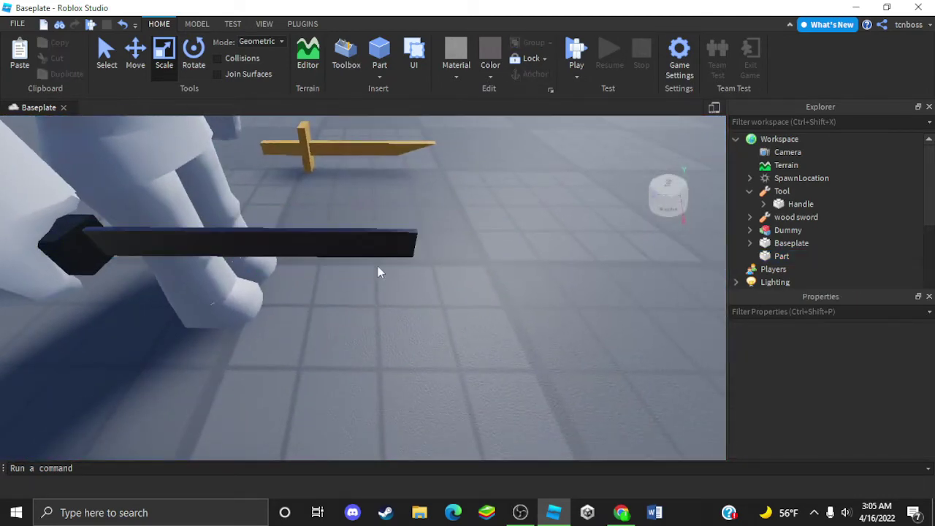
- Move the grey blade part into the Tool object alongside Handle
left_click(369, 252)
scroll(365, 269, "down", 5)
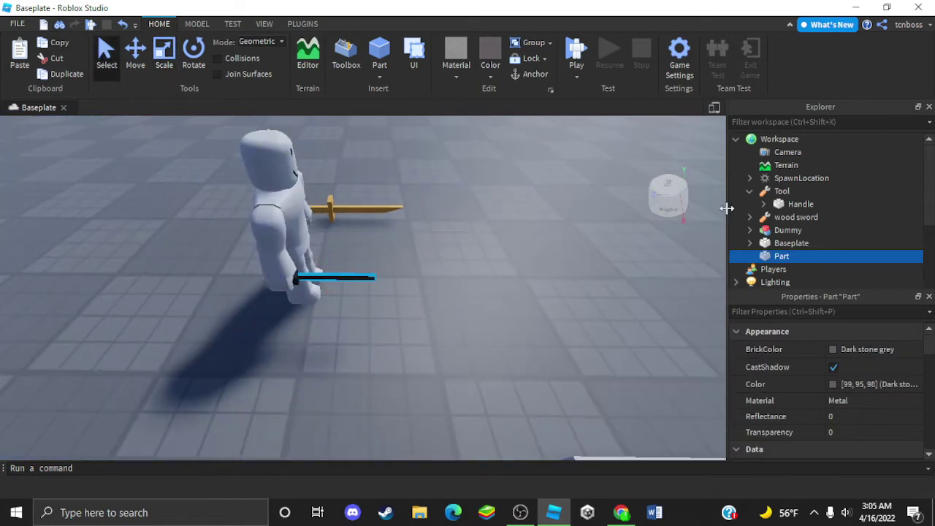
left_click_drag(764, 259, 766, 193)
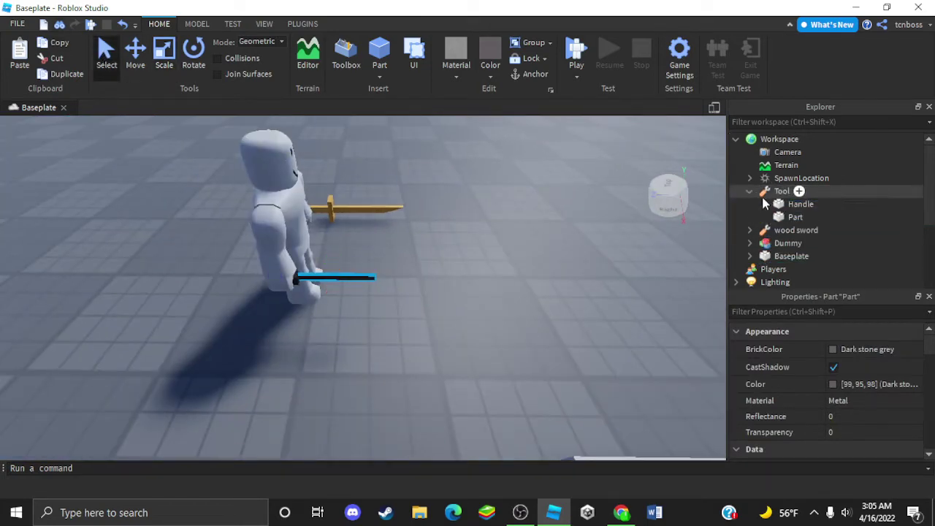
left_click(674, 288)
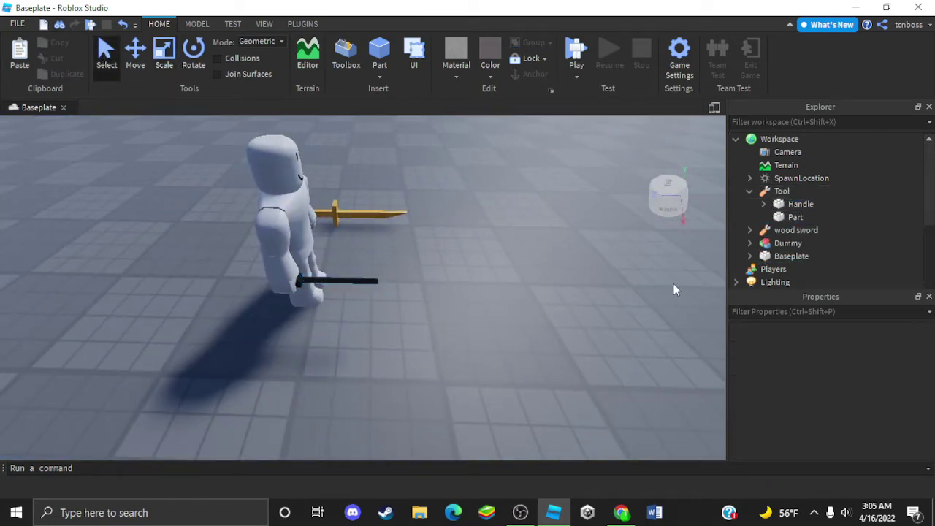
- Add a WeldConstraint inside the Tool's Handle part
left_click(766, 207)
left_click(824, 204)
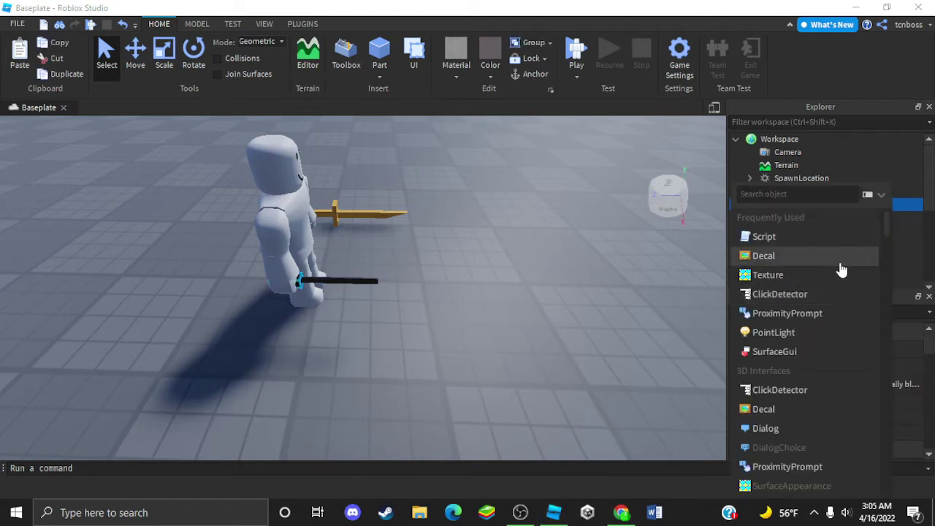
type("wel")
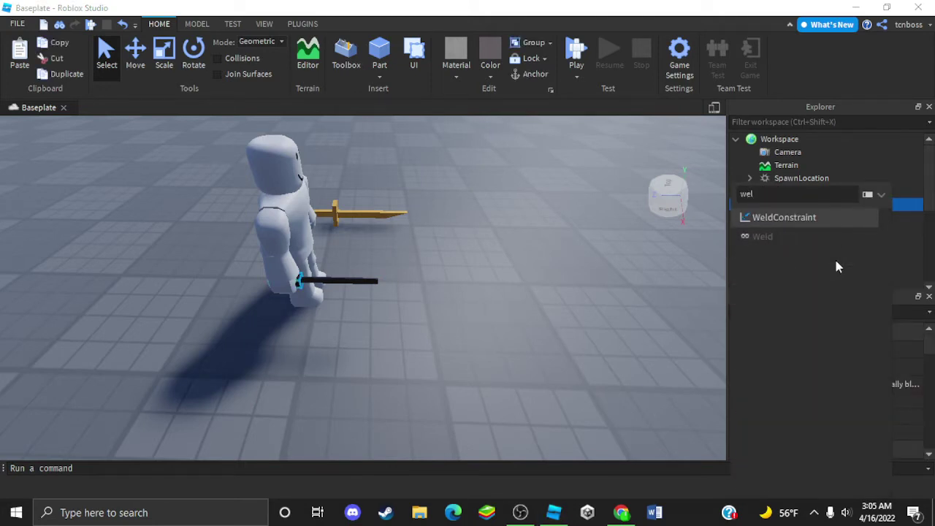
type("d")
left_click(816, 221)
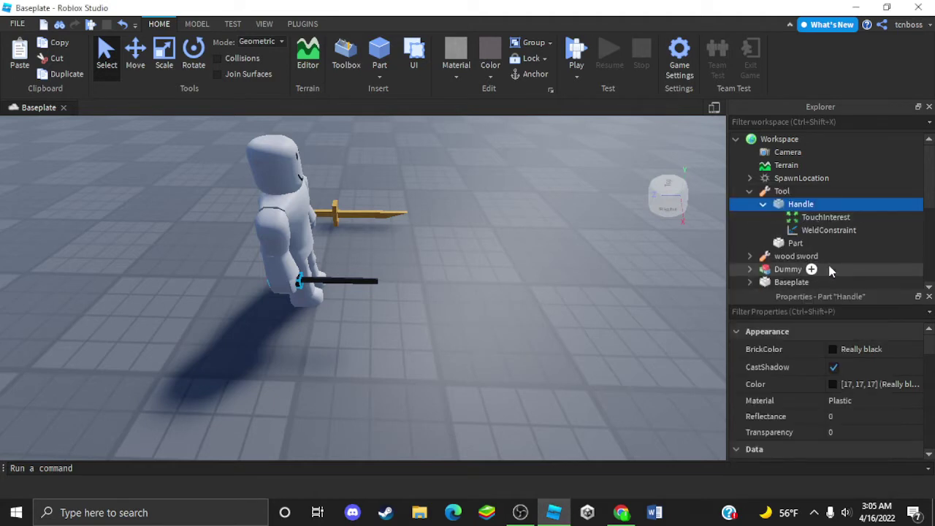
left_click(812, 243)
left_click(780, 239)
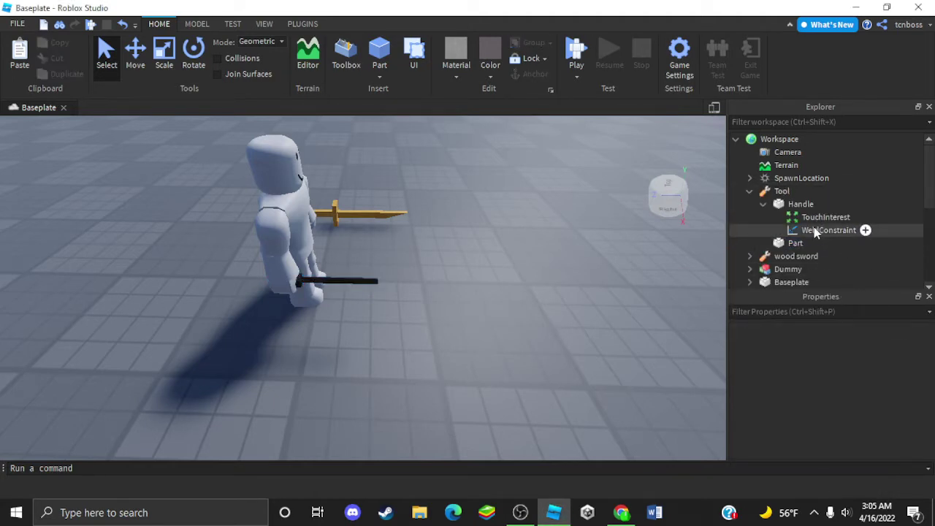
- Set the WeldConstraint's Part0 to Handle and its Part1 to the blade part, and collapse the Handle's contents
left_click(814, 229)
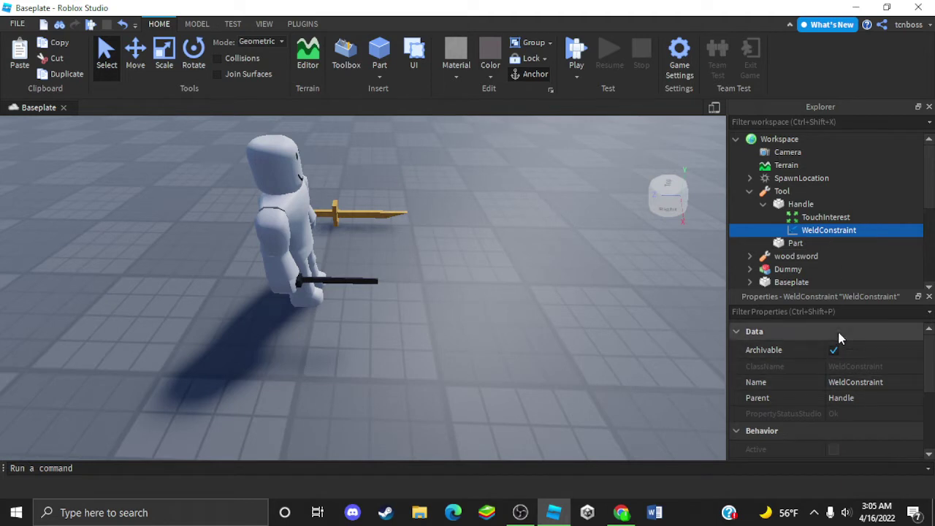
scroll(834, 358, "down", 3)
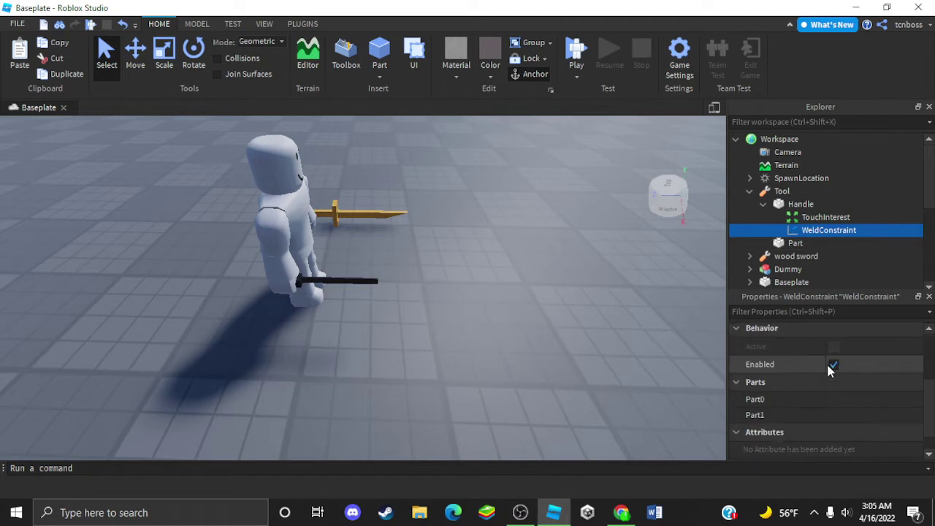
left_click(854, 401)
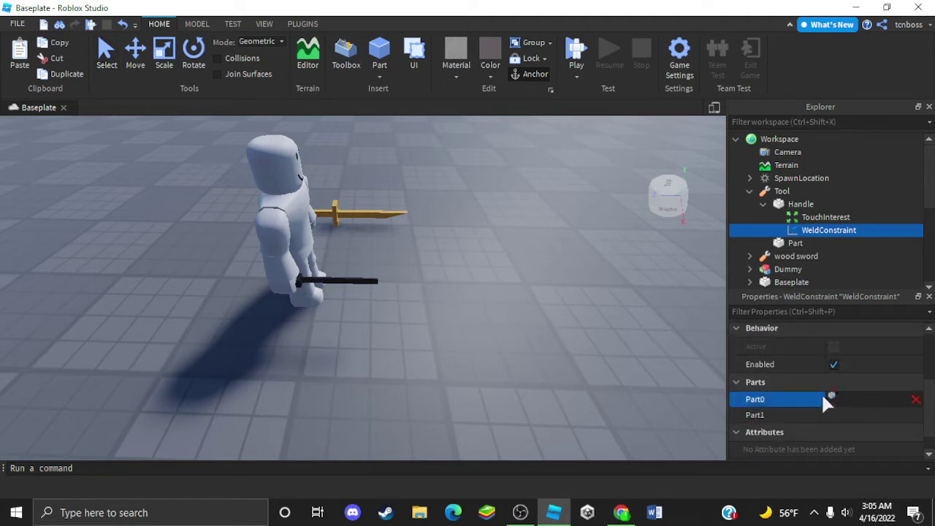
left_click(800, 203)
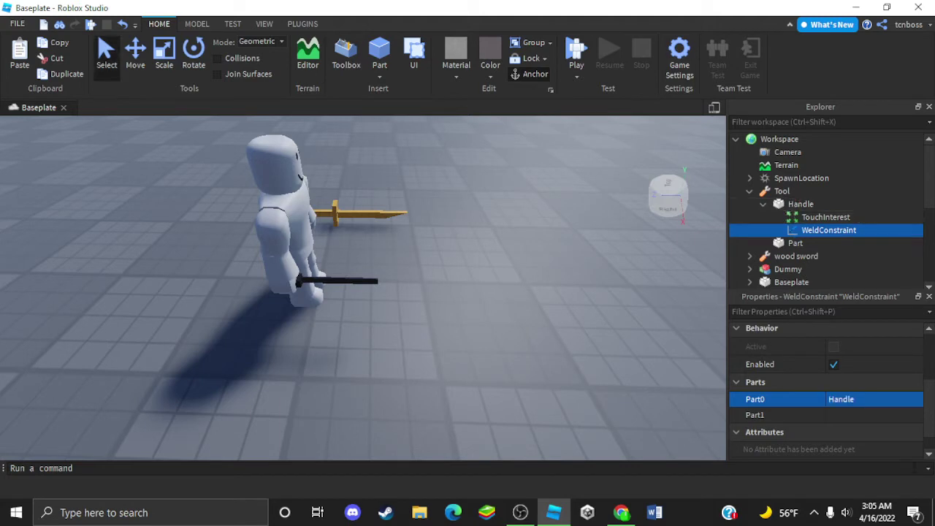
left_click(848, 415)
left_click(793, 244)
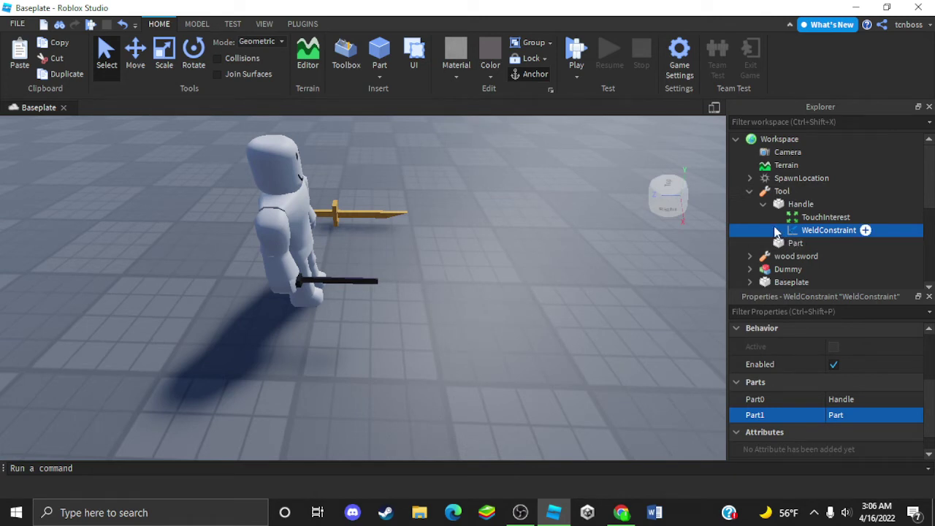
left_click(763, 204)
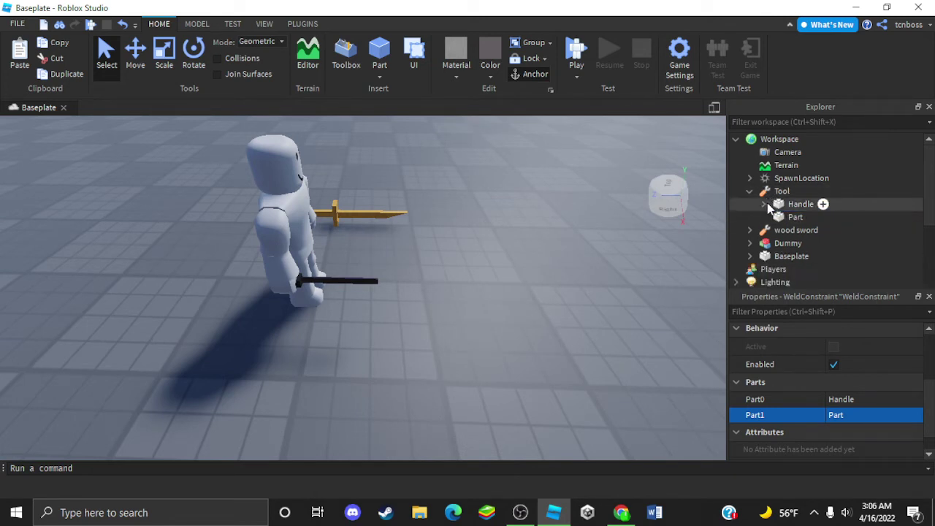
scroll(452, 363, "up", 4)
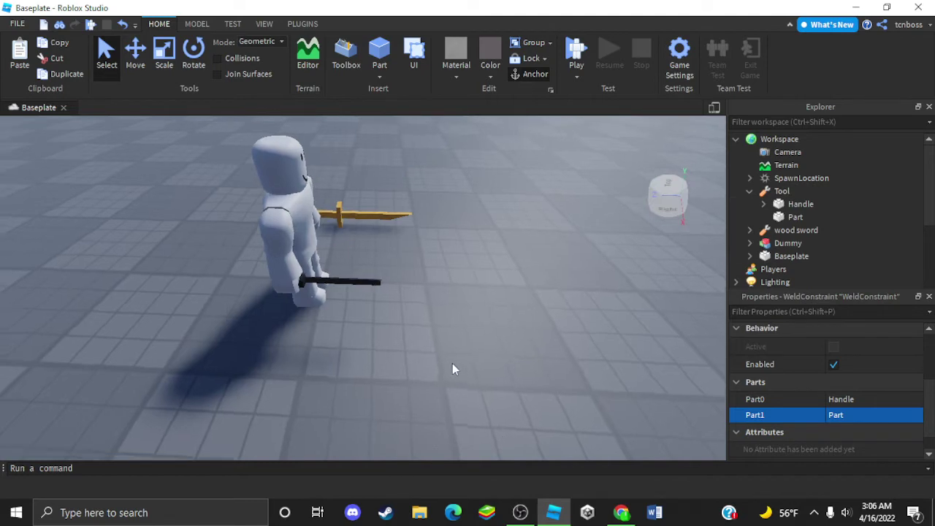
- Examine the black sword in the dummy's hand and the wooden sword beside it from several angles
right_click_drag(168, 292, 168, 293)
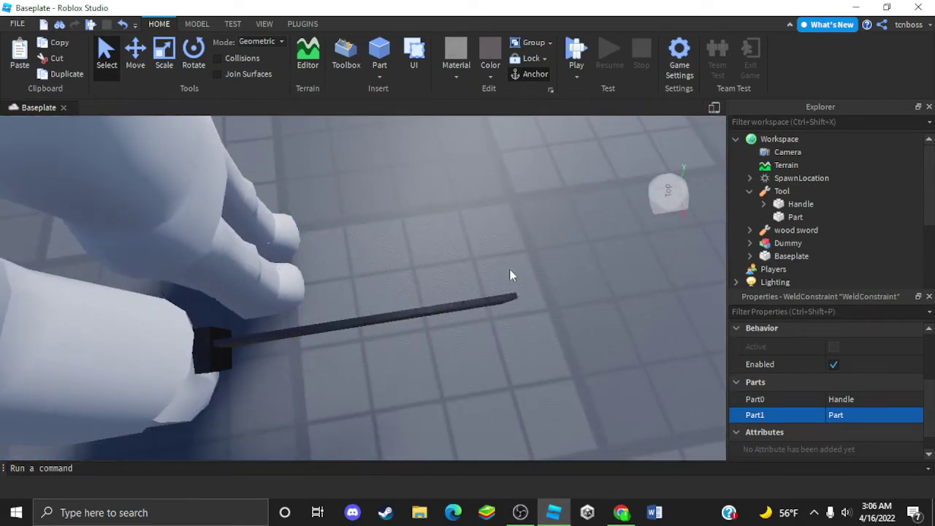
scroll(464, 265, "down", 5)
right_click_drag(464, 264, 464, 265)
key("d")
key("a")
scroll(435, 267, "up", 3)
scroll(434, 266, "up", 10)
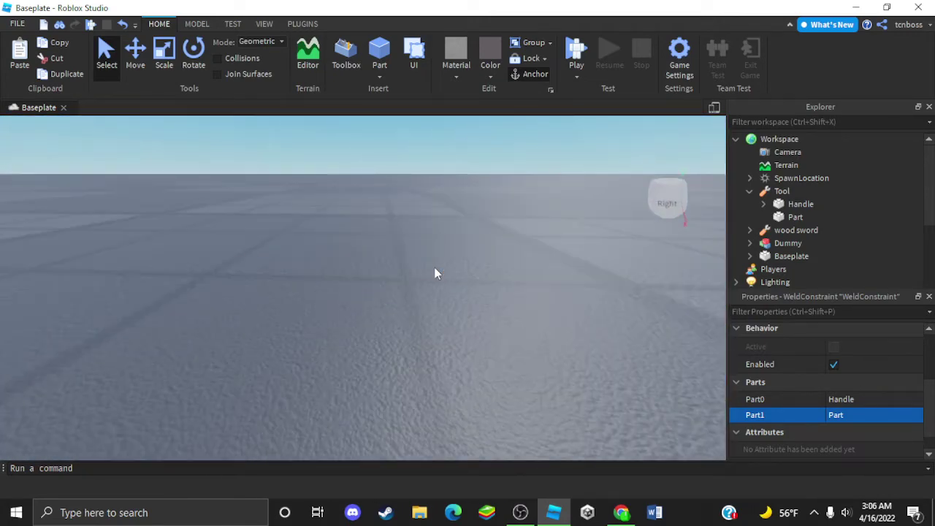
key("a")
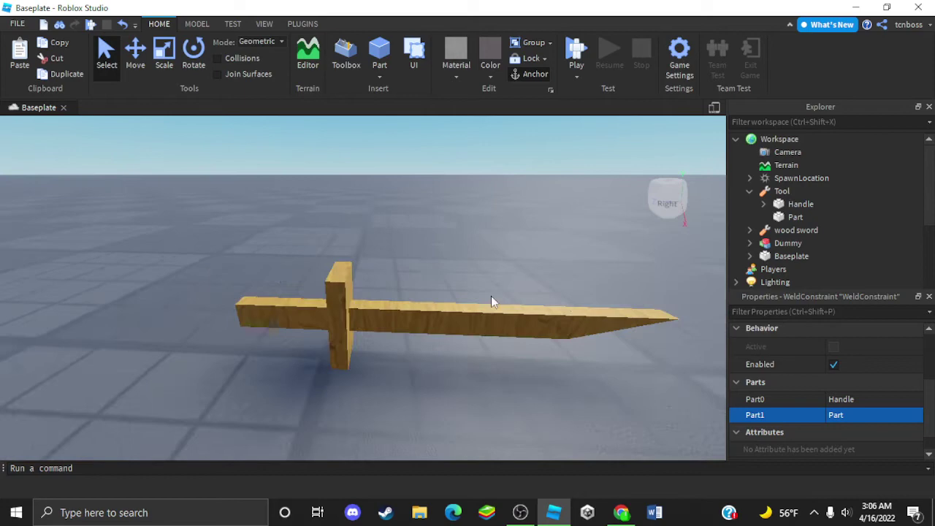
key("d")
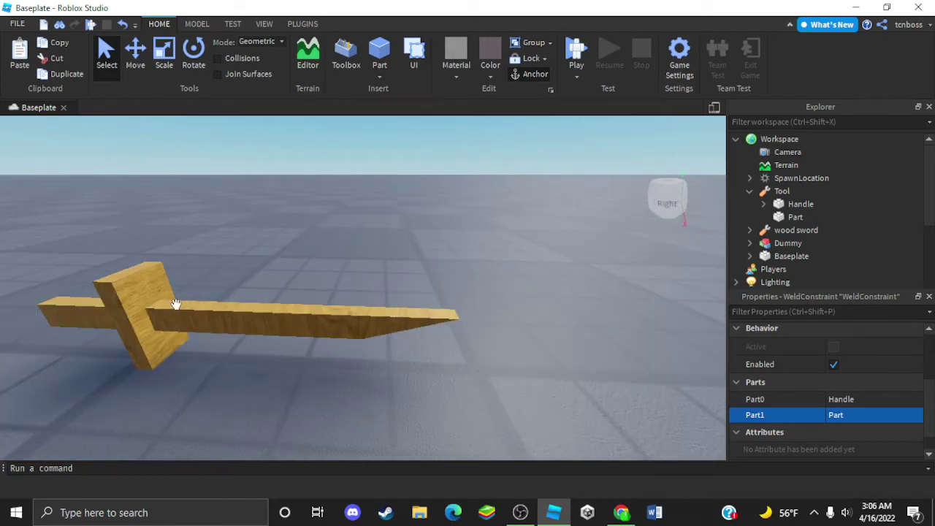
scroll(438, 194, "down", 10)
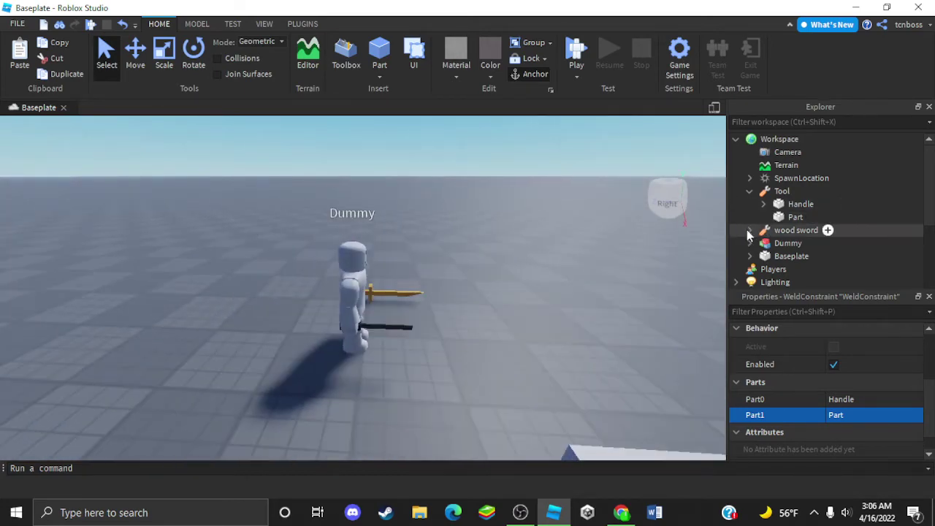
- Copy the Script and swingsword scripts from the wood sword tool, and collapse that tool's contents
left_click(750, 230)
scroll(807, 217, "down", 3)
scroll(809, 217, "up", 3)
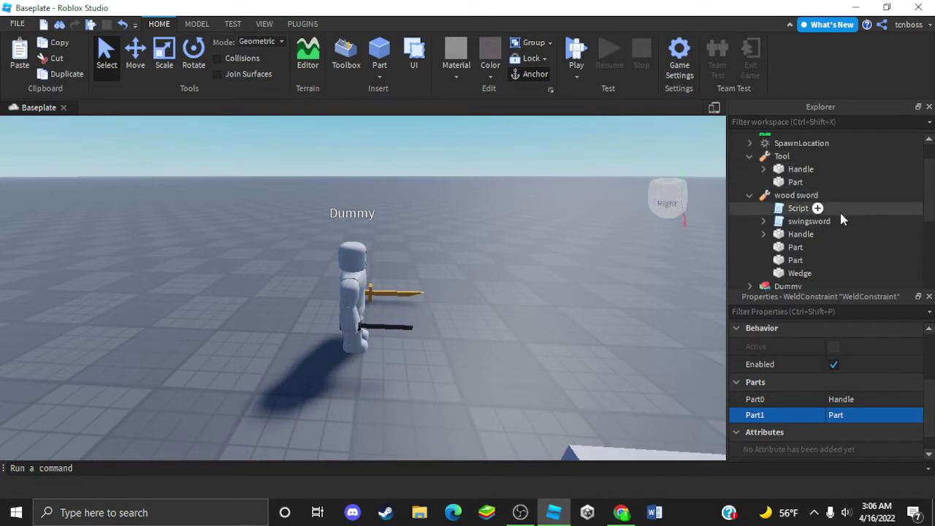
left_click(873, 208)
left_click(875, 222, "shift")
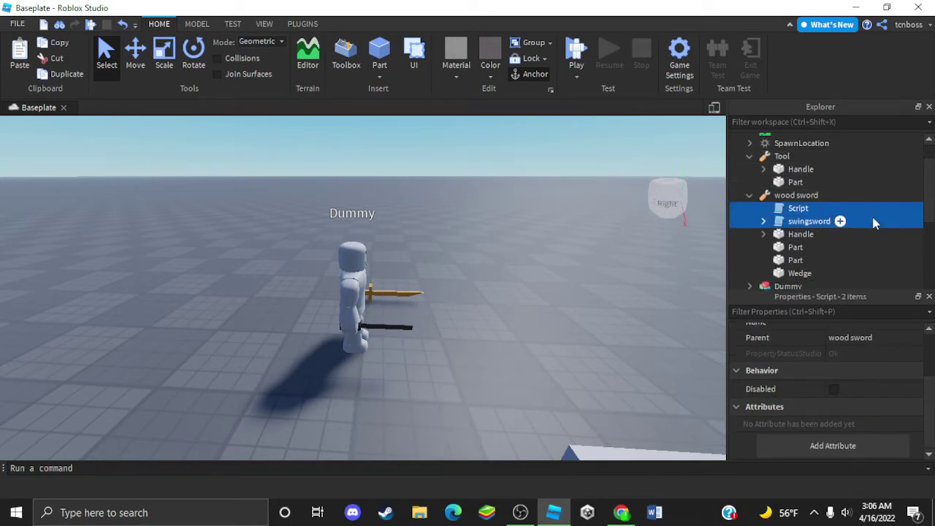
right_click(795, 212)
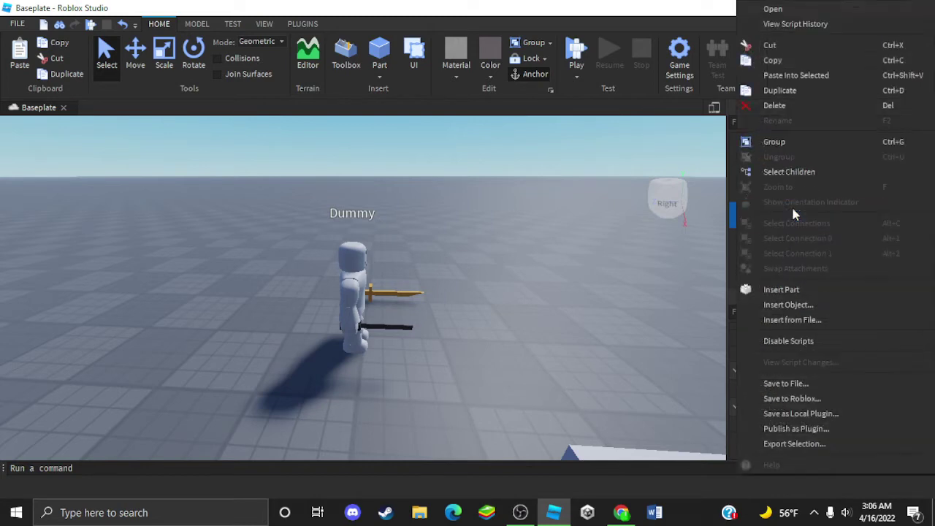
left_click(800, 58)
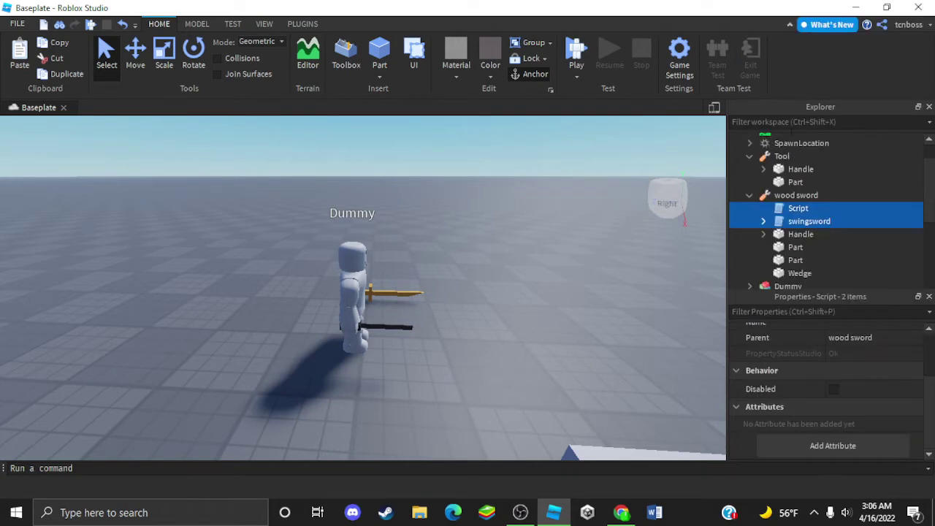
left_click(750, 195)
- Paste the two copied scripts into the Tool object that holds the black sword, and clear the selection
right_click(779, 166)
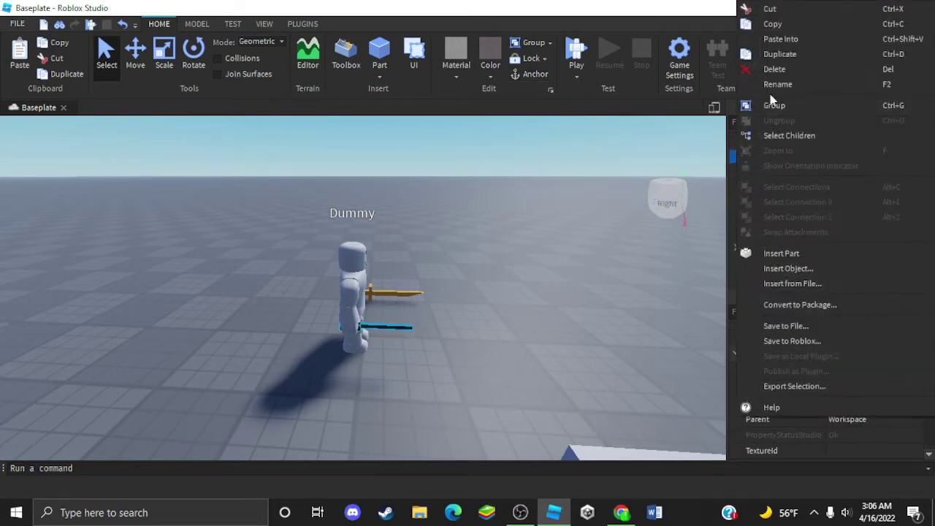
left_click(774, 40)
left_click(663, 320)
scroll(588, 338, "up", 3)
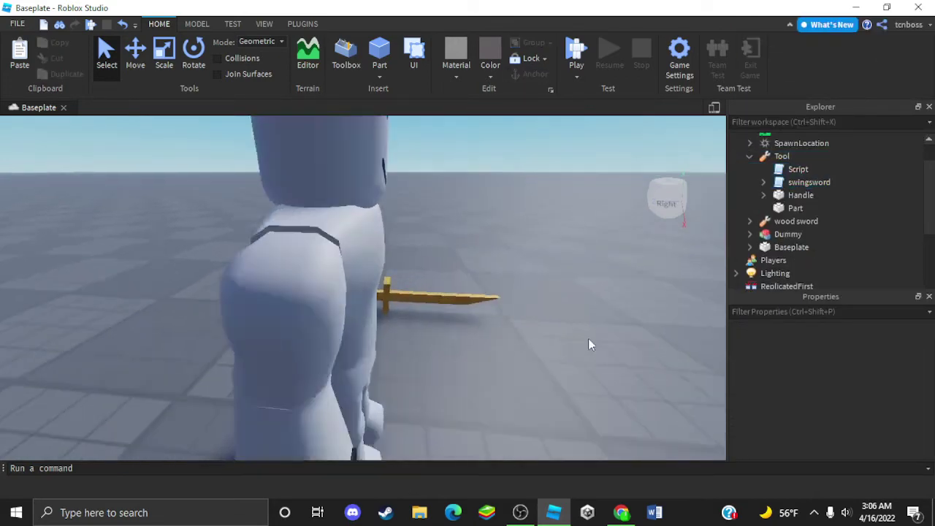
scroll(588, 338, "down", 4)
- Review the code of the Tool's swingsword and Script scripts, closing each one after reading
left_click(798, 169)
left_click(763, 182)
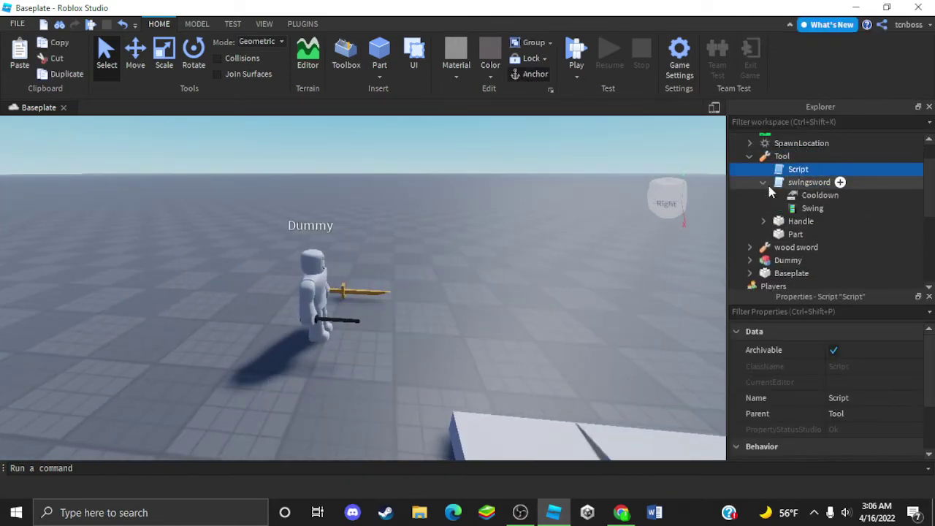
double_click(804, 182)
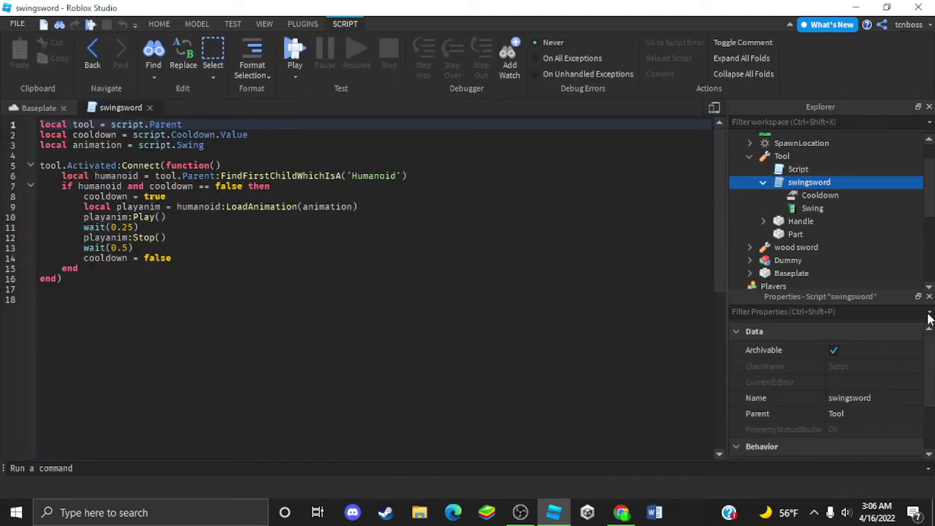
left_click(149, 108)
left_click(764, 182)
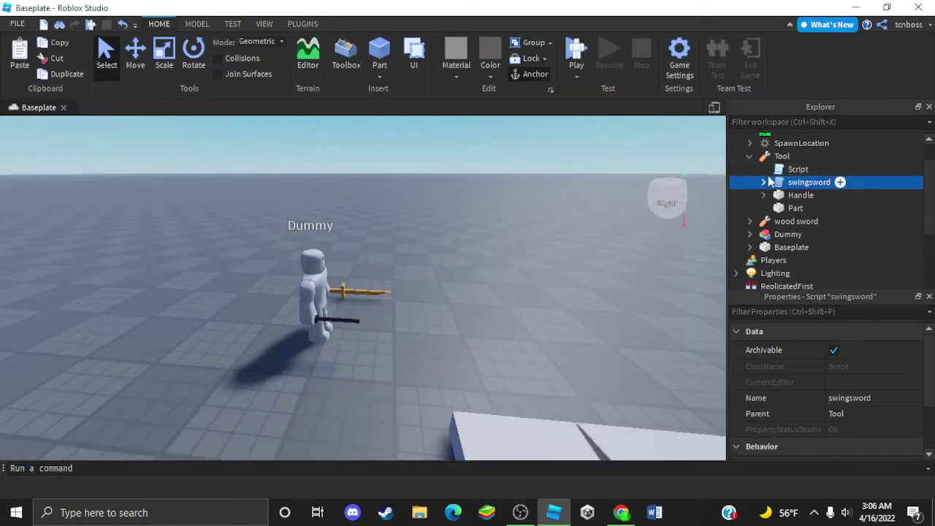
double_click(796, 169)
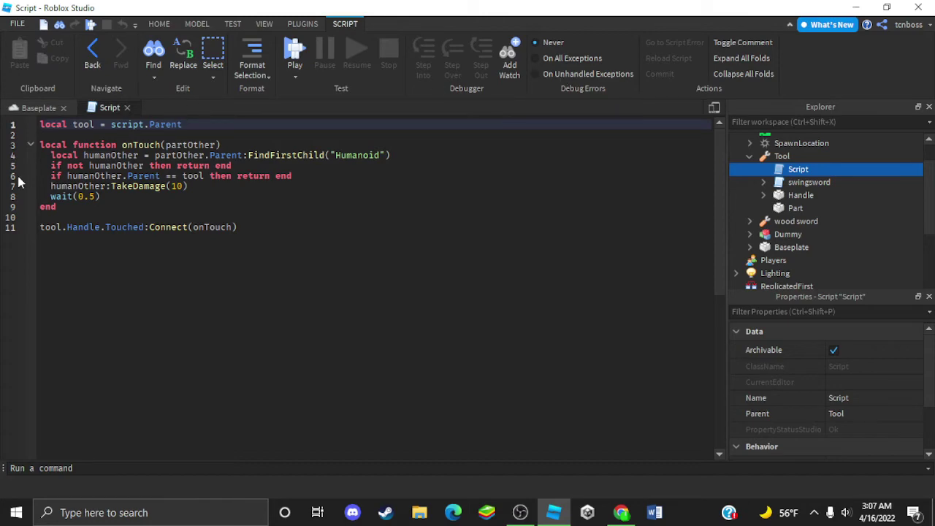
left_click(126, 107)
right_click_drag(337, 286, 353, 328)
key("w")
key("d")
key("s")
key("a")
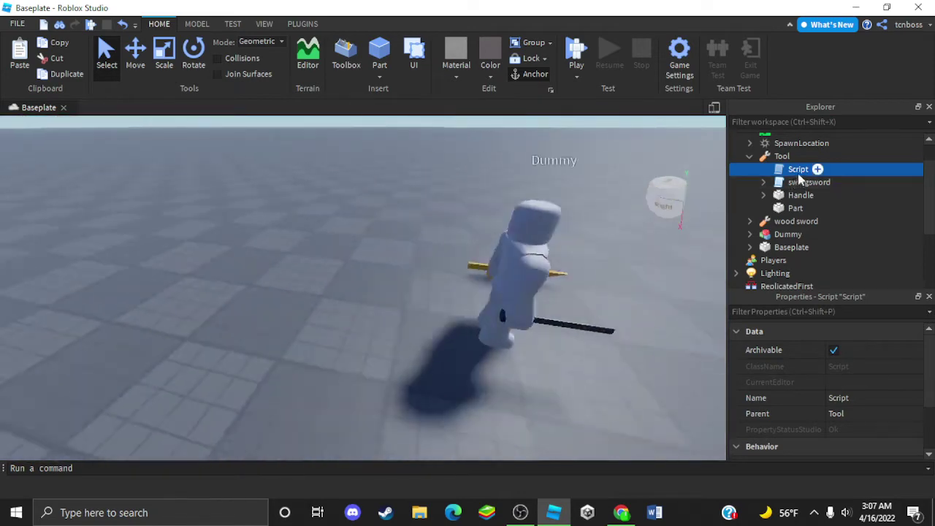
key("d")
key("d")
- Check which objects are inside the Tool's Handle part and its swingsword script
left_click(764, 195)
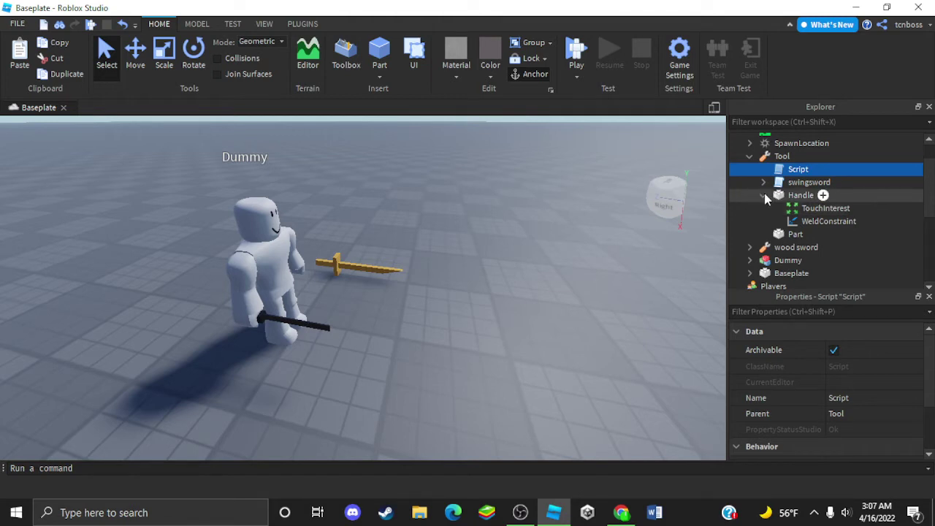
left_click(764, 196)
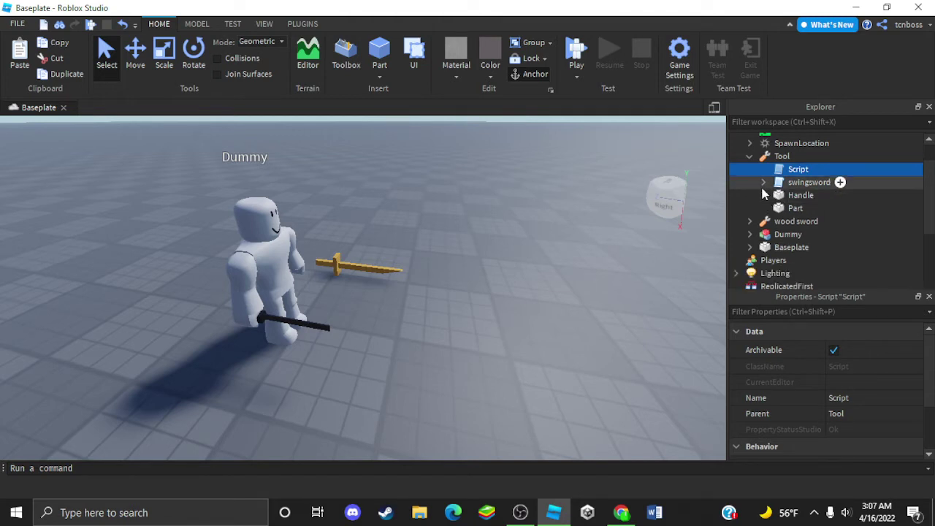
left_click(761, 183)
scroll(378, 330, "up", 5)
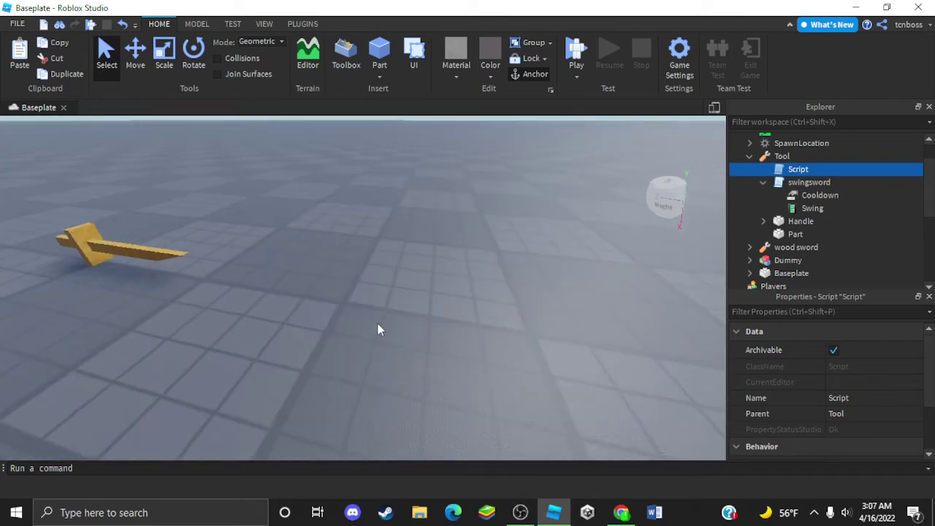
scroll(378, 326, "down", 10)
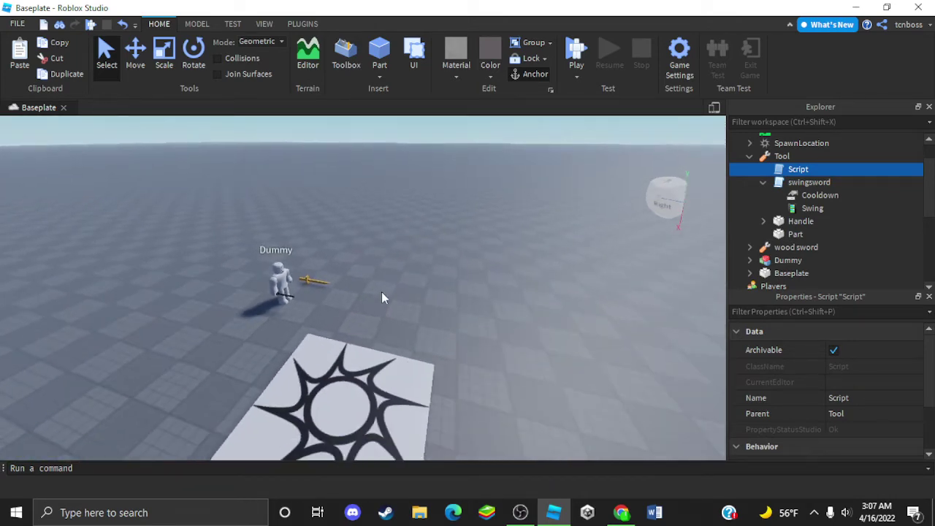
scroll(381, 298, "up", 8)
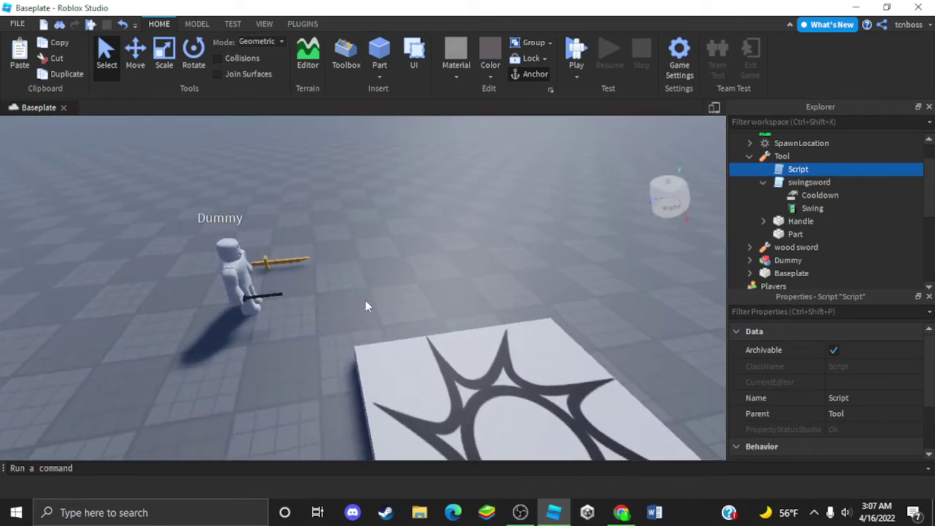
scroll(365, 299, "up", 4)
scroll(366, 299, "down", 4)
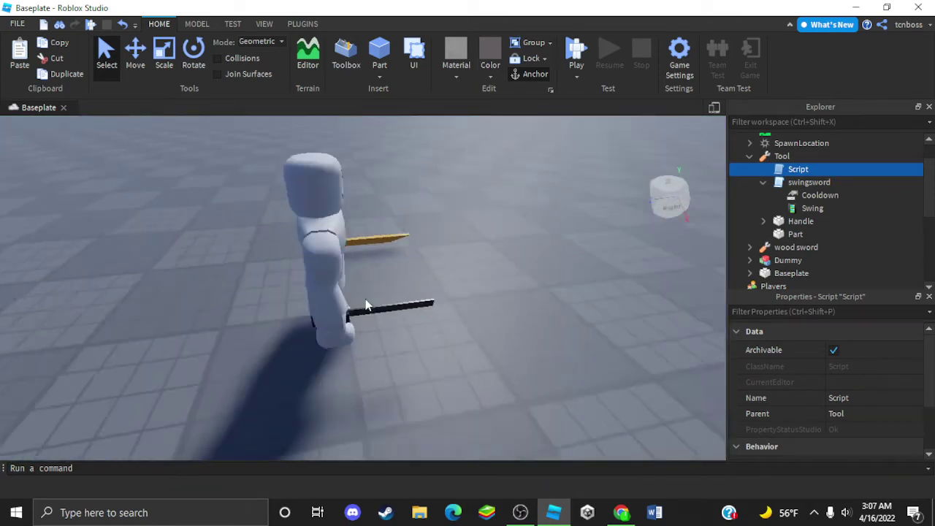
scroll(366, 299, "up", 5)
scroll(365, 297, "down", 6)
key("s")
key("a")
key("w")
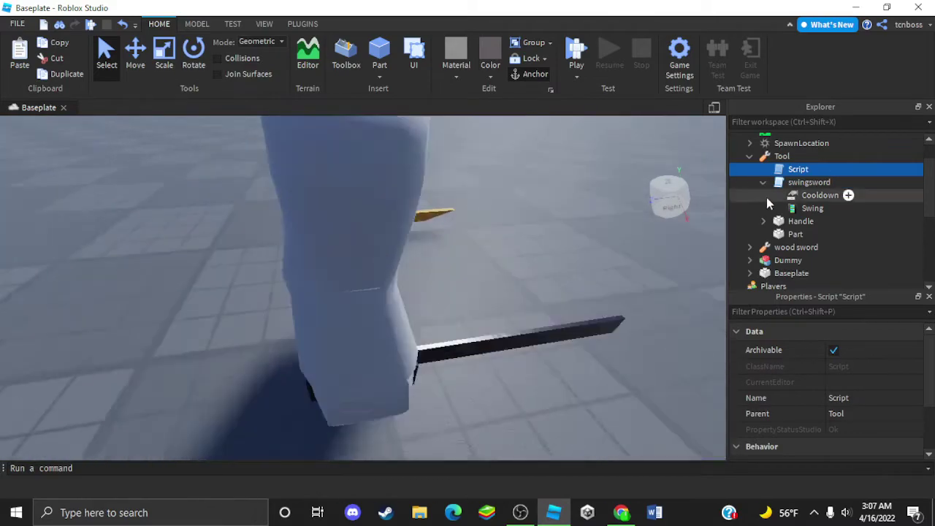
key("d")
key("s")
key("s")
key("w")
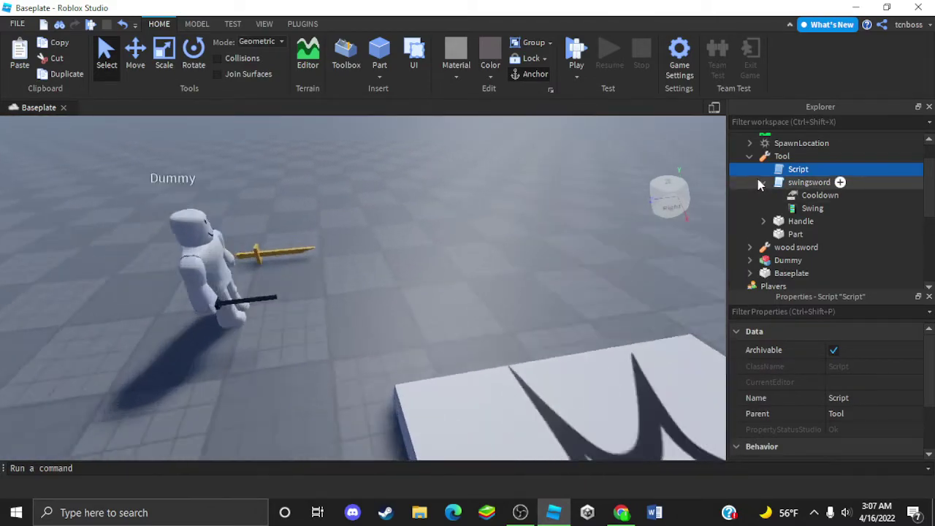
key("a")
key("s")
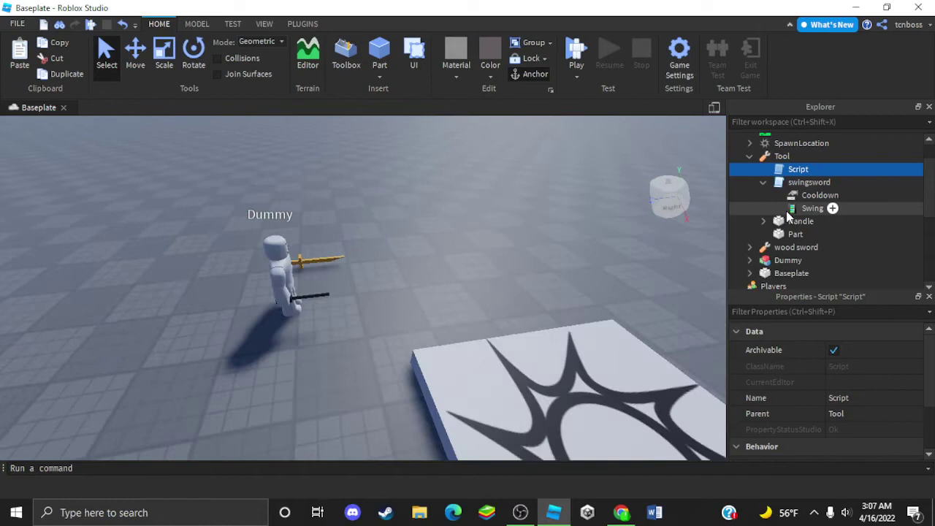
- Check the AnimationId of the Swing animation inside the swingsword script
left_click(789, 211)
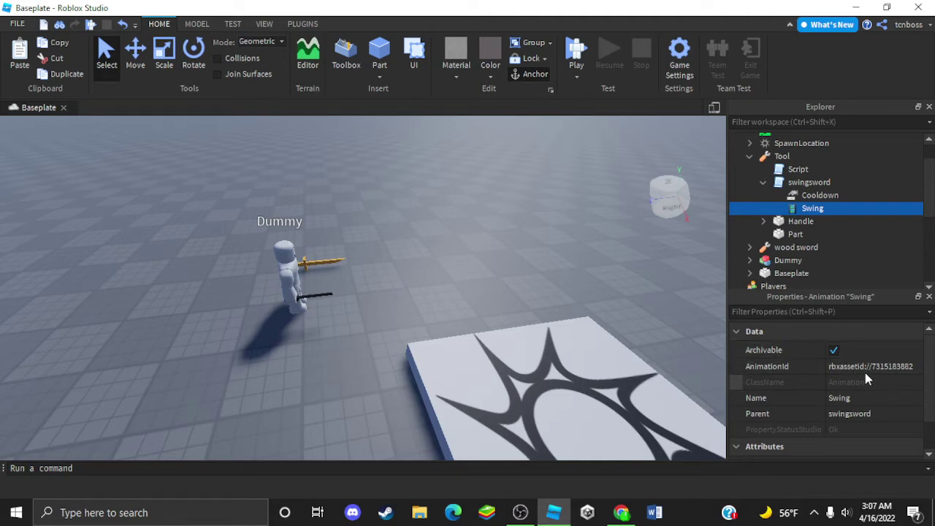
scroll(350, 295, "up", 5)
scroll(350, 246, "down", 5)
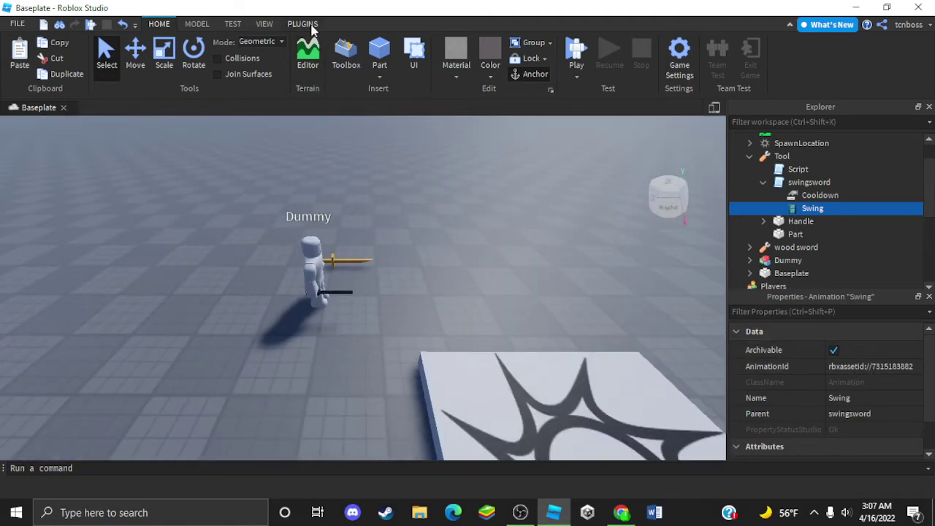
- Open the Animation Editor plugin
left_click(302, 23)
key("a")
key("d")
key("a")
key("d")
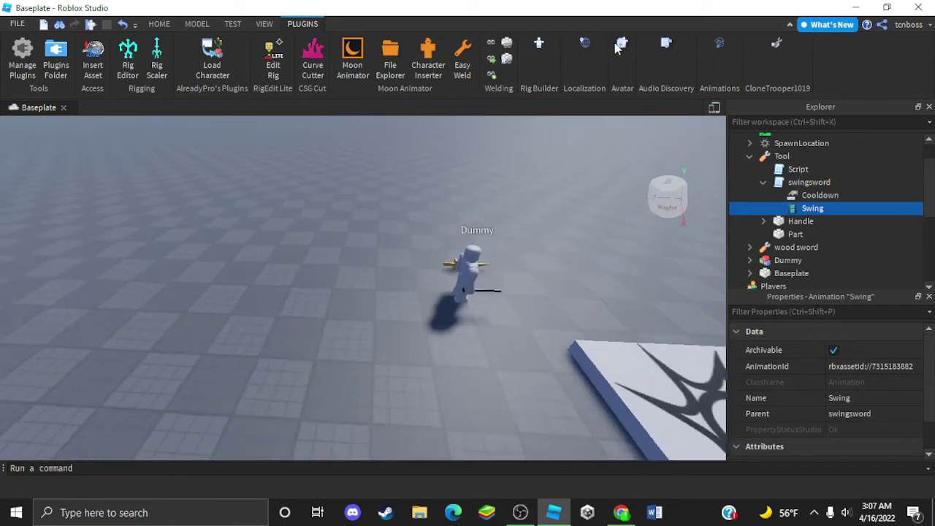
key("d")
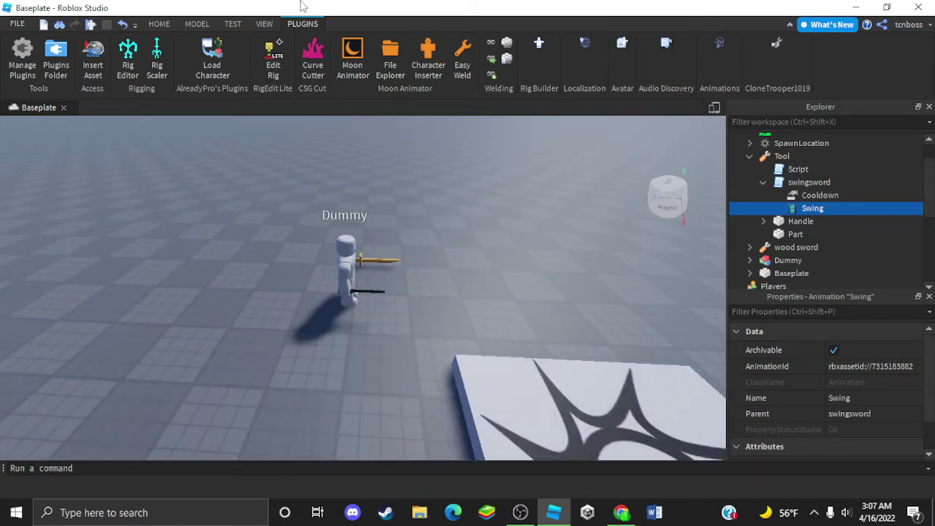
left_click(722, 49)
- Choose the dummy as the rig to animate in the Animation Editor
right_click_drag(470, 202, 474, 204)
key("s")
key("w")
right_click_drag(463, 253, 462, 261)
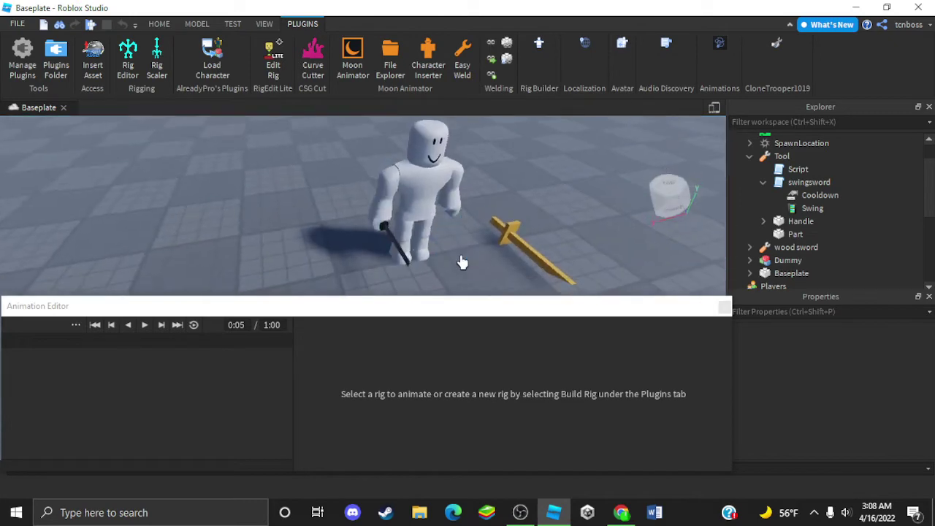
left_click(377, 199)
scroll(380, 234, "up", 4)
scroll(380, 234, "down", 5)
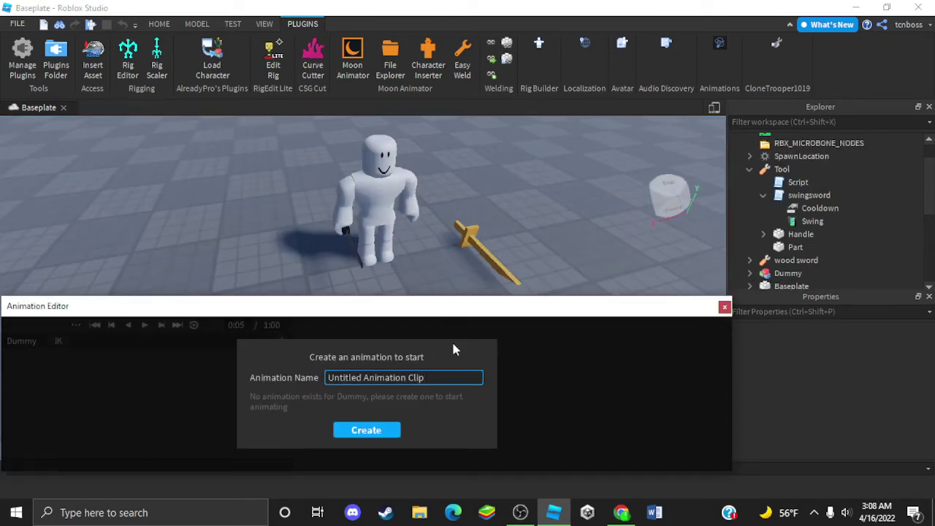
- Create a new animation for the dummy named "swing"
key("BackSpace")
key("BackSpace")
key("BackSpace")
key("BackSpace")
key("BackSpace")
key("BackSpace")
key("BackSpace")
key("BackSpace")
key("BackSpace")
key("BackSpace")
key("BackSpace")
key("BackSpace")
key("BackSpace")
key("BackSpace")
key("BackSpace")
key("BackSpace")
key("BackSpace")
key("BackSpace")
key("BackSpace")
key("BackSpace")
key("BackSpace")
key("BackSpace")
key("BackSpace")
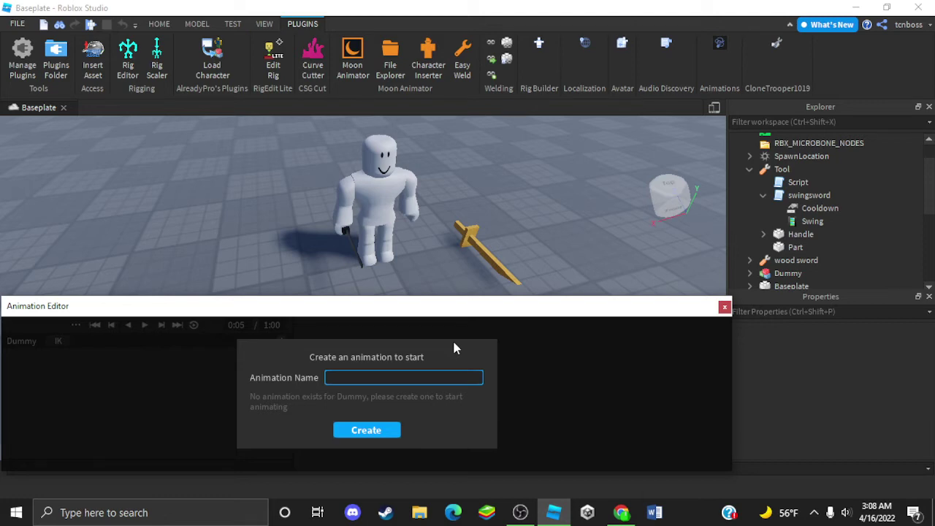
type("swing")
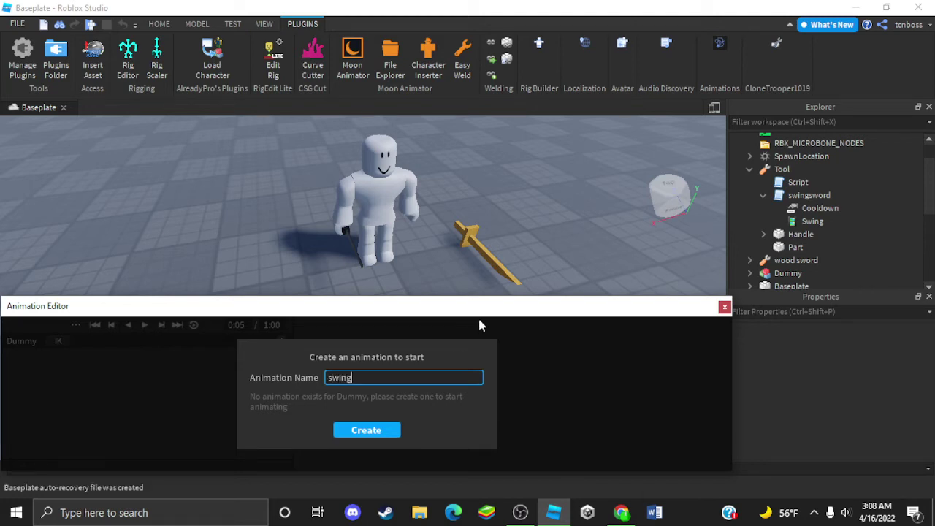
left_click(366, 430)
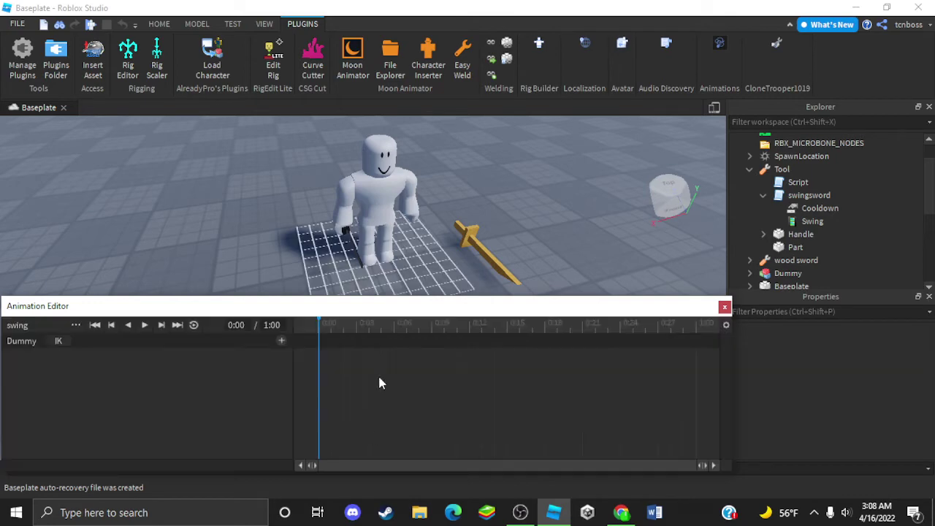
- Rotate the dummy's right upper arm up to point forward at 0:00 of the swing animation
right_click_drag(335, 208, 335, 209)
left_click(308, 243)
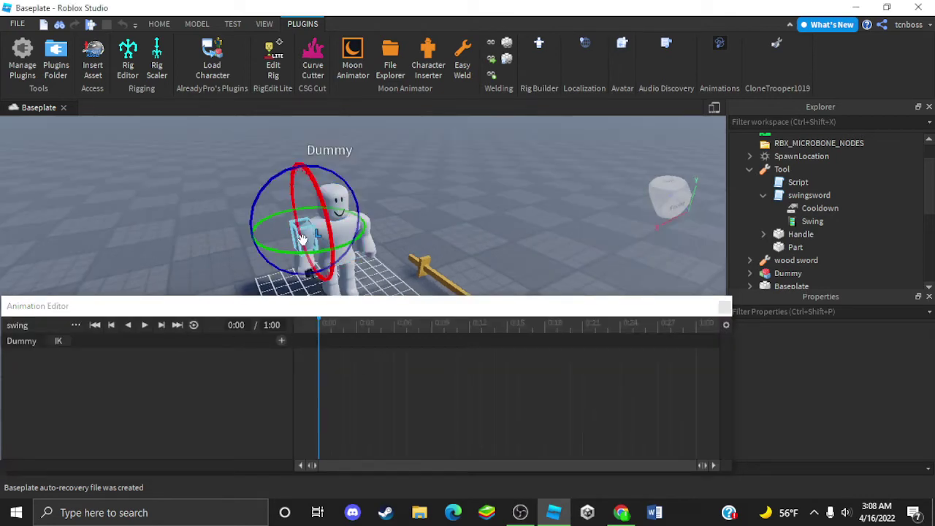
right_click_drag(307, 242, 296, 215)
scroll(307, 243, "down", 3)
left_click_drag(380, 179, 249, 144)
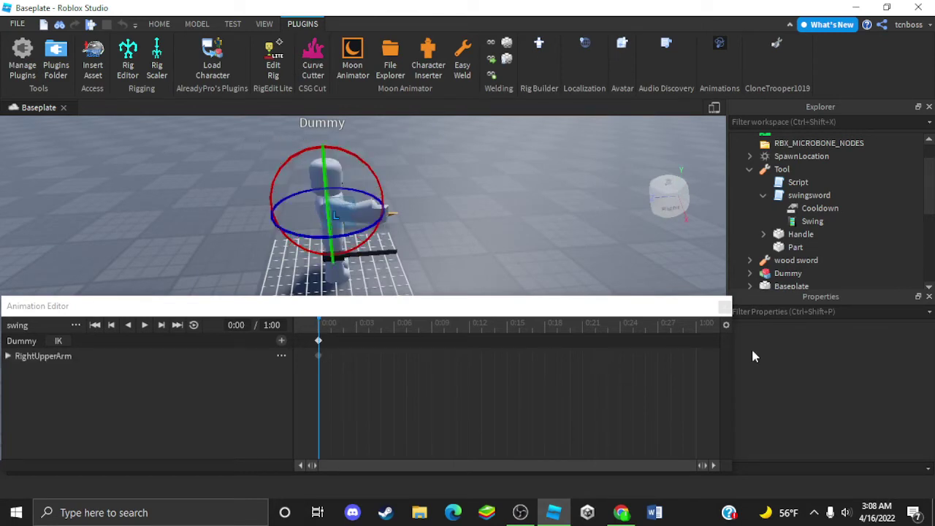
- At 0:05 on the timeline, rotate the right upper arm down to the dummy's side and preview the animation
left_click(319, 321)
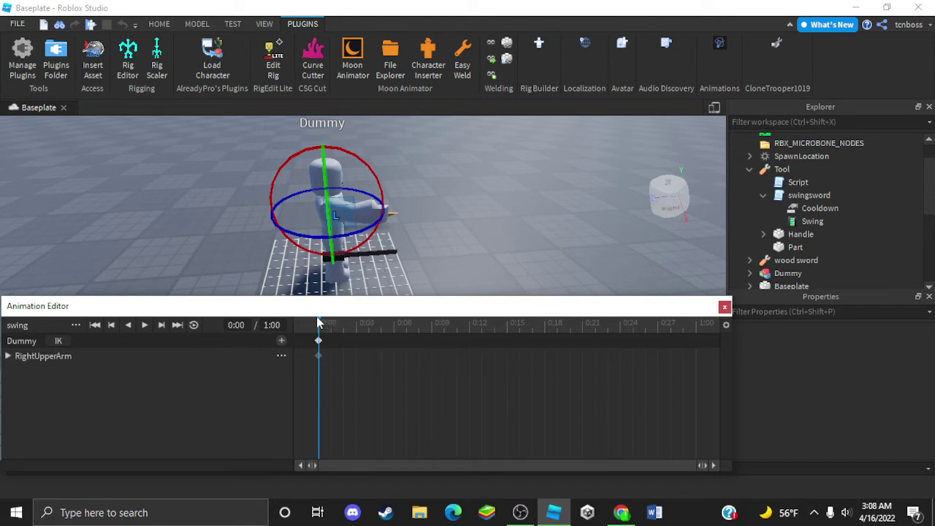
left_click_drag(319, 324, 380, 323)
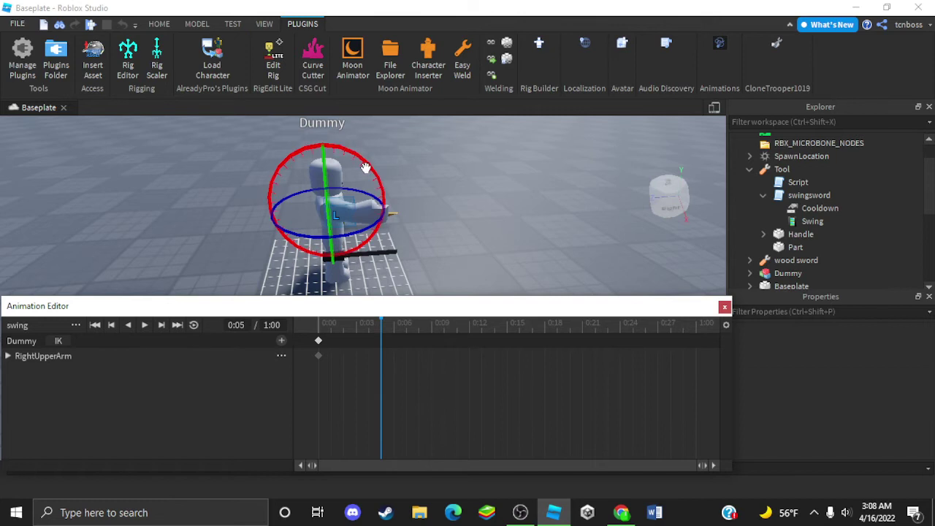
left_click_drag(372, 168, 378, 260)
key("space")
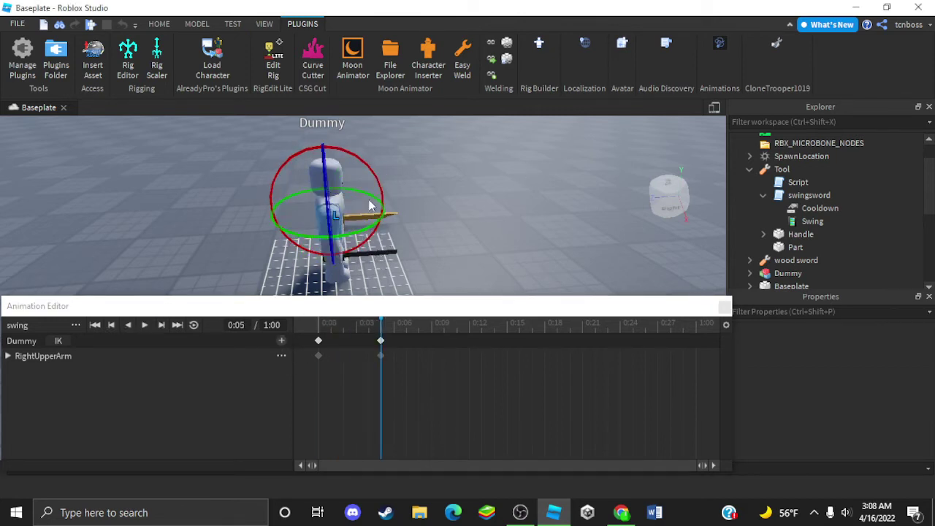
- Show the swing animation's save and publish options, and close the Animation Editor
left_click(76, 326)
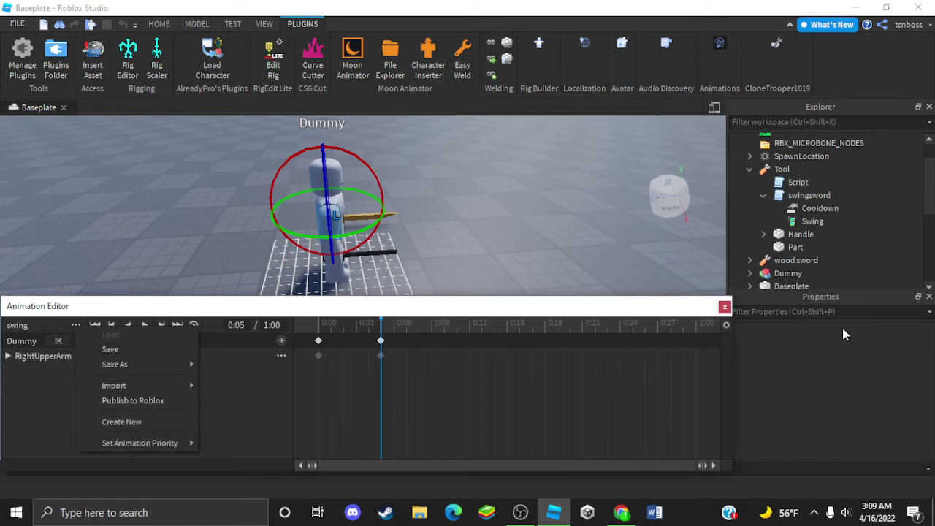
left_click(723, 309)
left_click(724, 307)
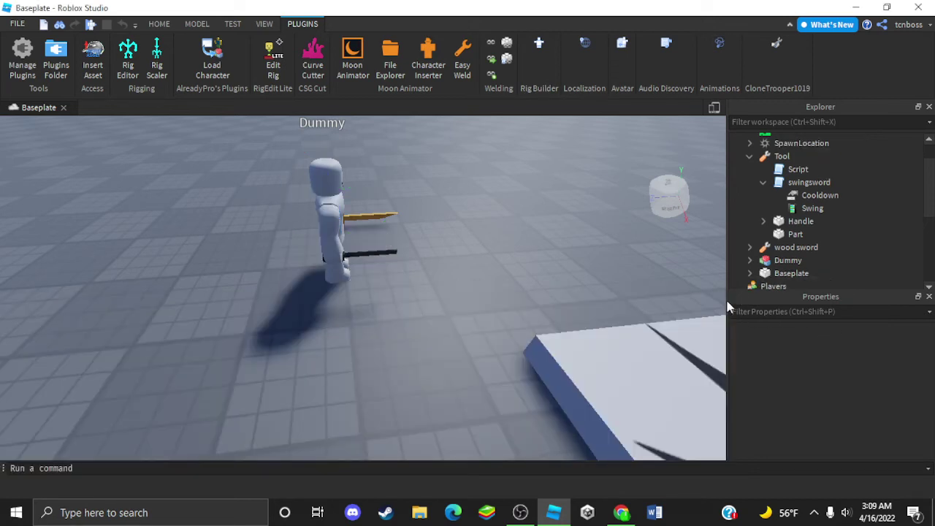
- Open the AnimationId value of the Swing animation inside swingsword and leave it as is
left_click(796, 208)
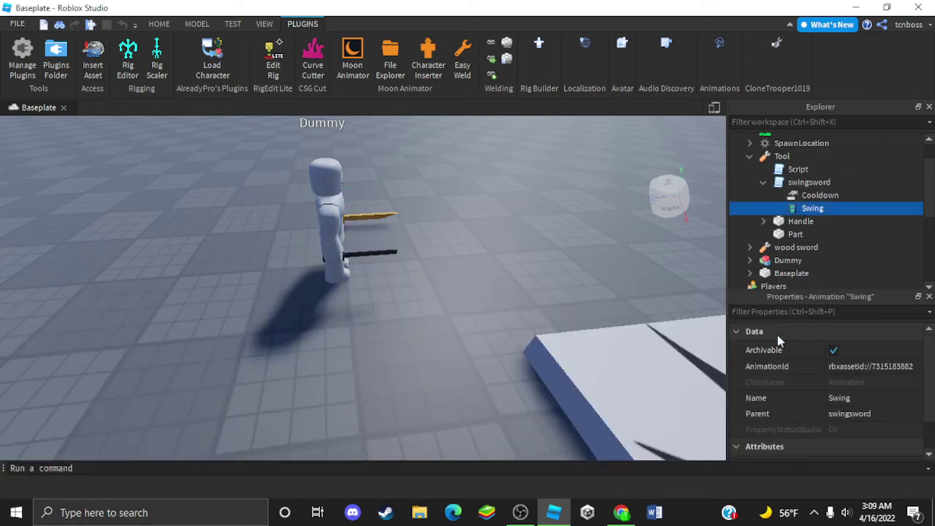
left_click(871, 365)
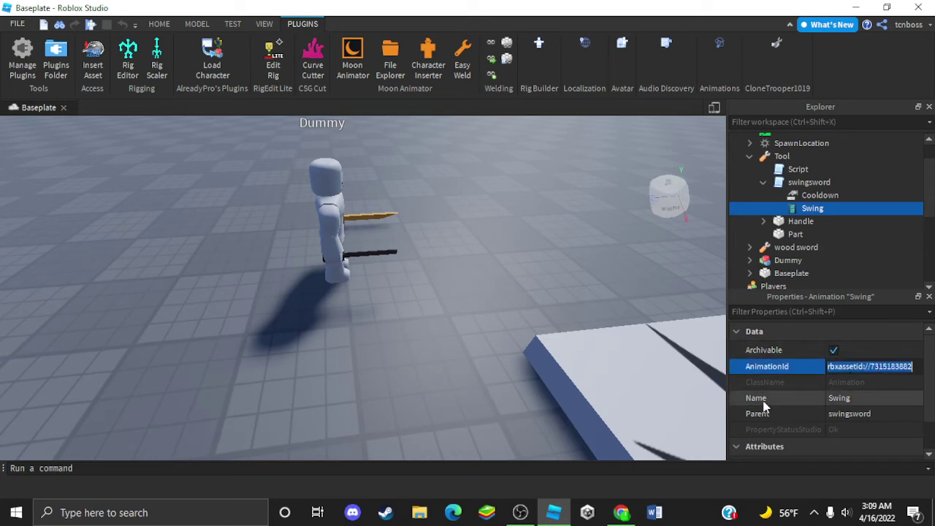
left_click(437, 365)
- Look through the objects nested under the Tool's swingsword script and Handle
left_click(764, 182)
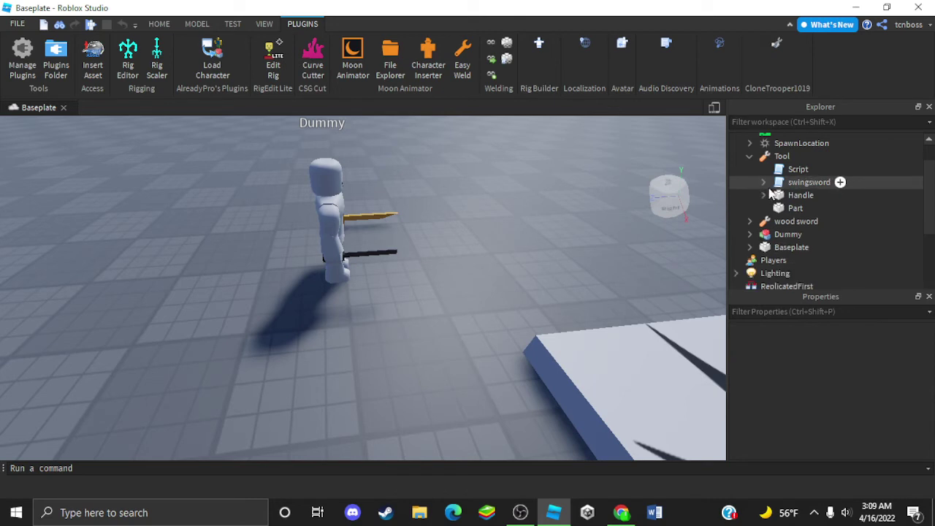
left_click(765, 194)
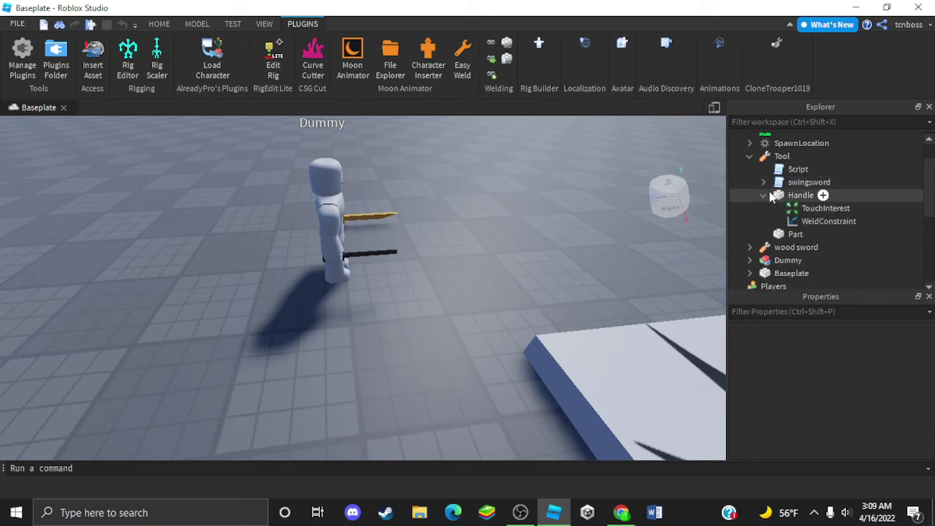
left_click(765, 195)
left_click(763, 183)
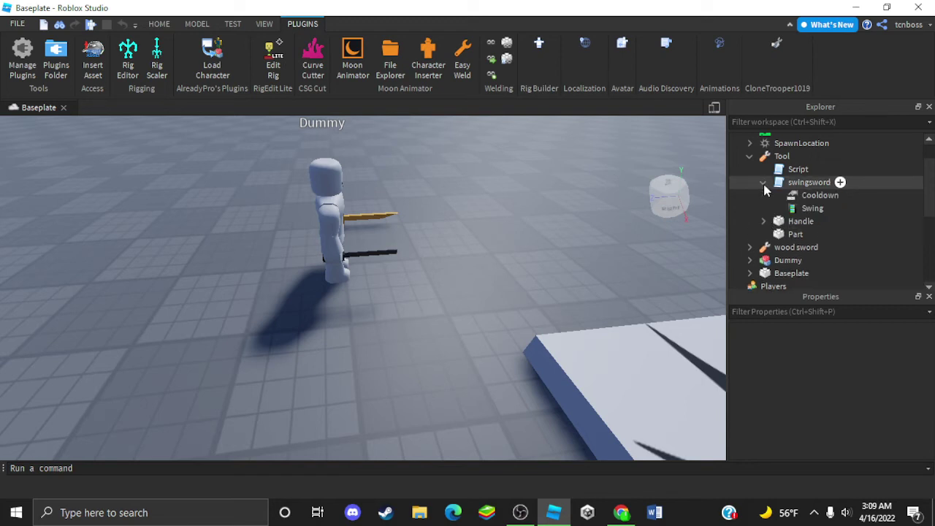
left_click(757, 183)
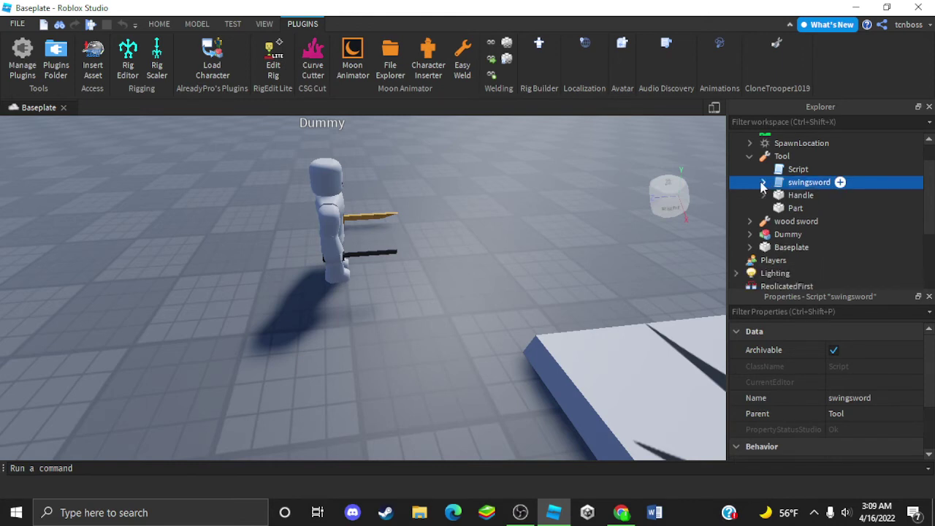
scroll(775, 190, "down", 4)
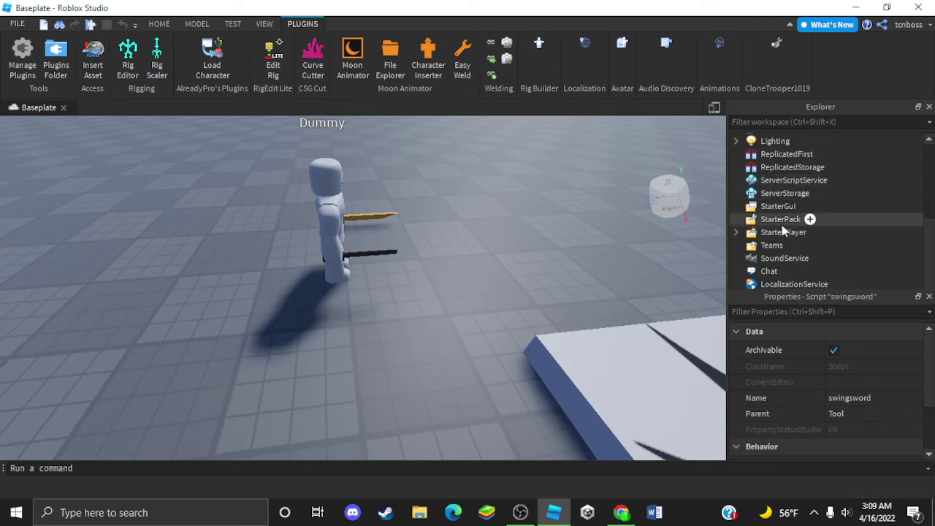
scroll(769, 219, "up", 5)
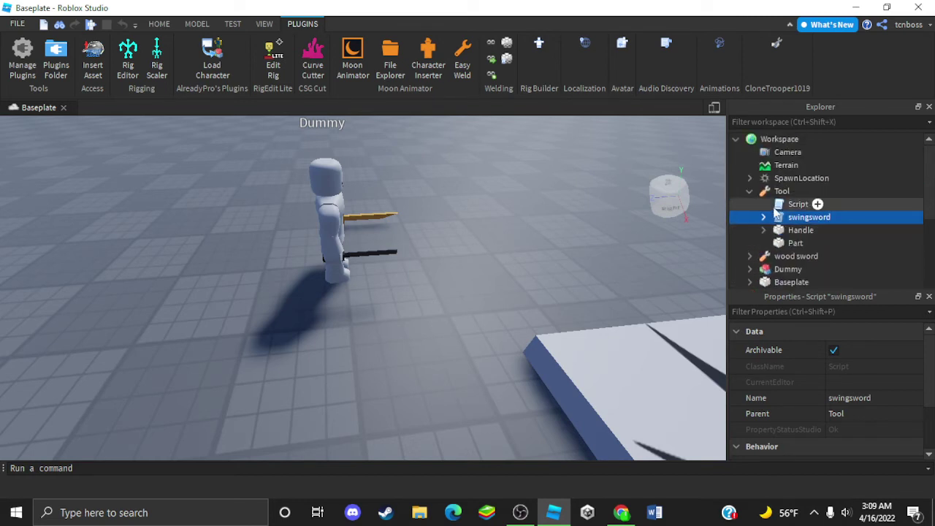
left_click(764, 230)
left_click(764, 230)
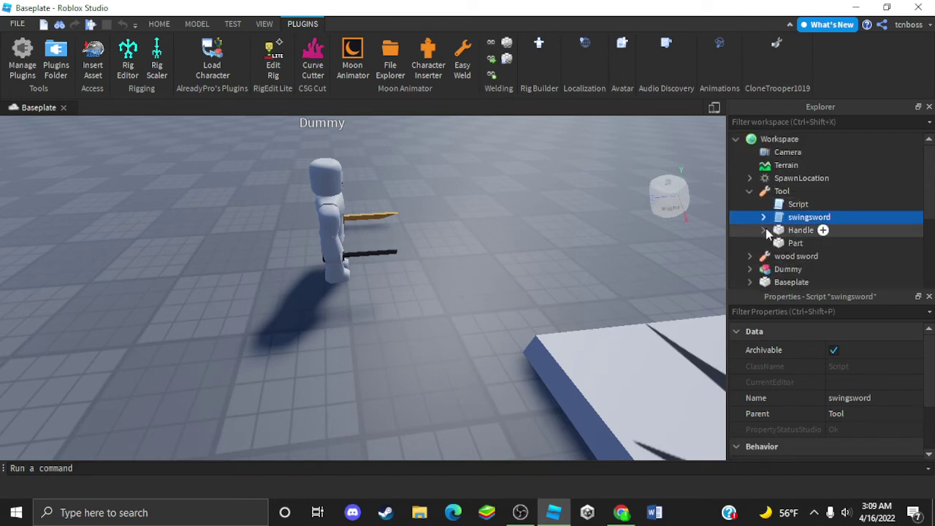
- Move the Tool from Workspace into StarterPack
left_click(751, 192)
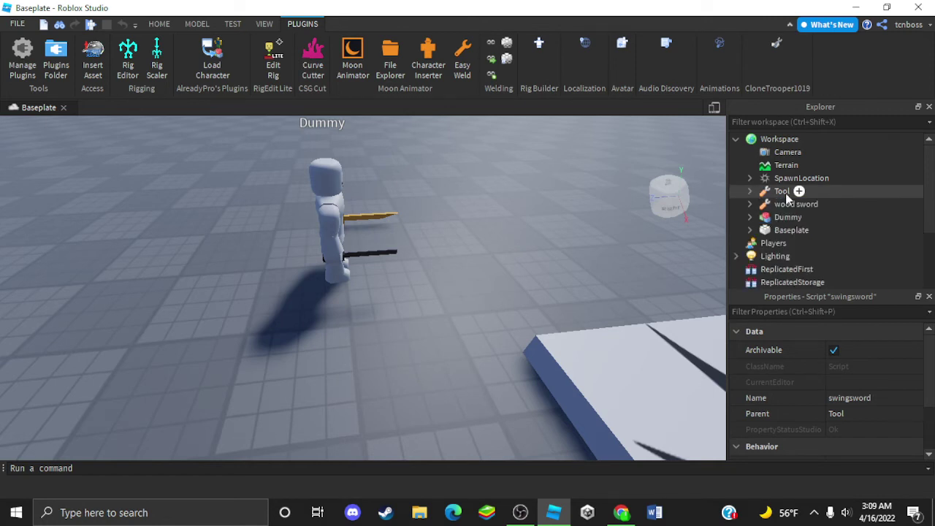
left_click_drag(771, 194, 797, 219)
scroll(793, 212, "down", 3)
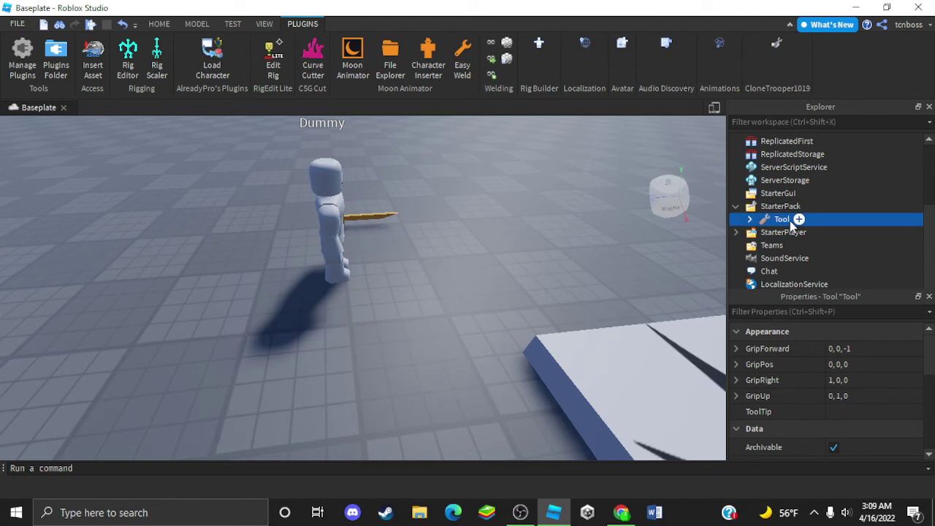
left_click(736, 205)
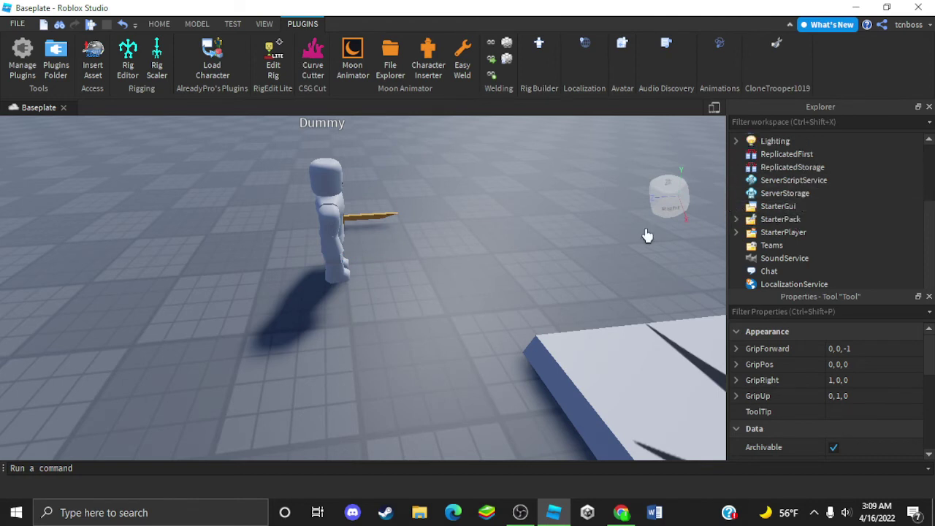
- Start a playtest, equip the Tool and walk around with it in hand
left_click(154, 25)
left_click(576, 49)
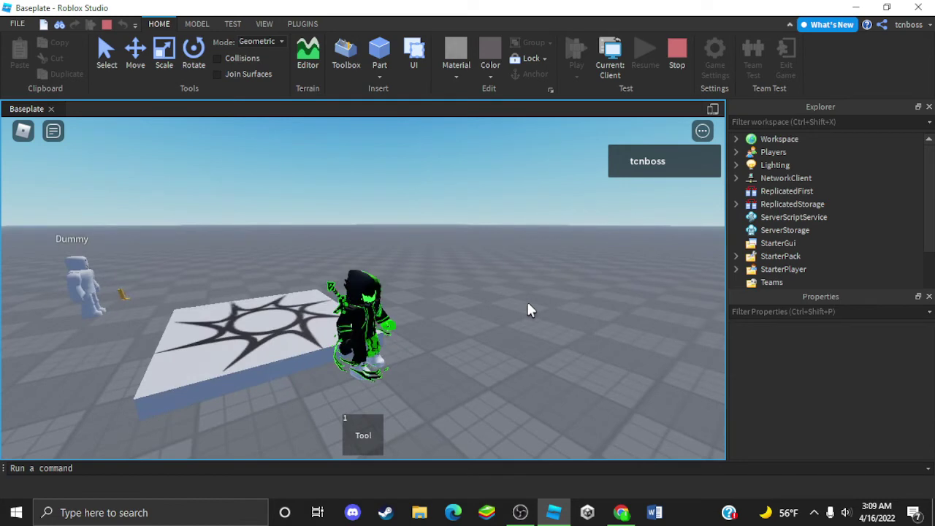
key("1")
key("w")
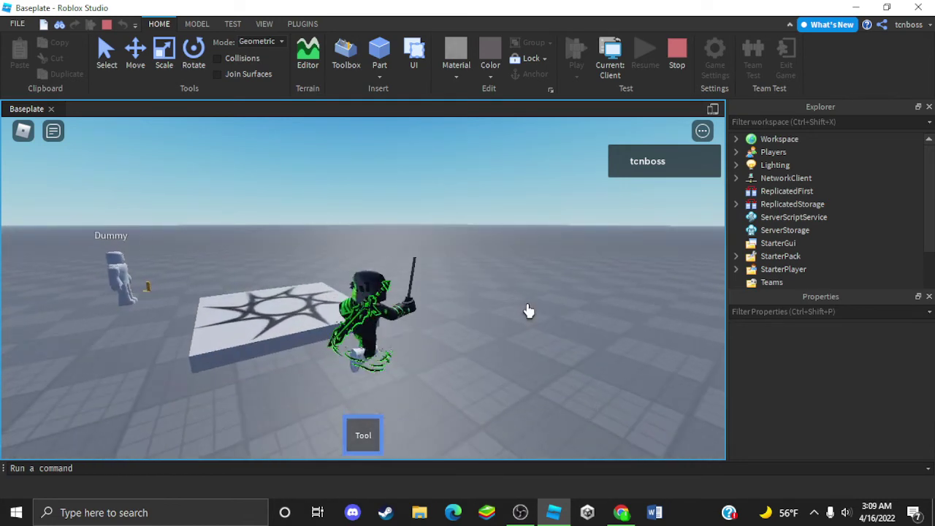
key("w")
right_click_drag(526, 309, 500, 304)
key("d")
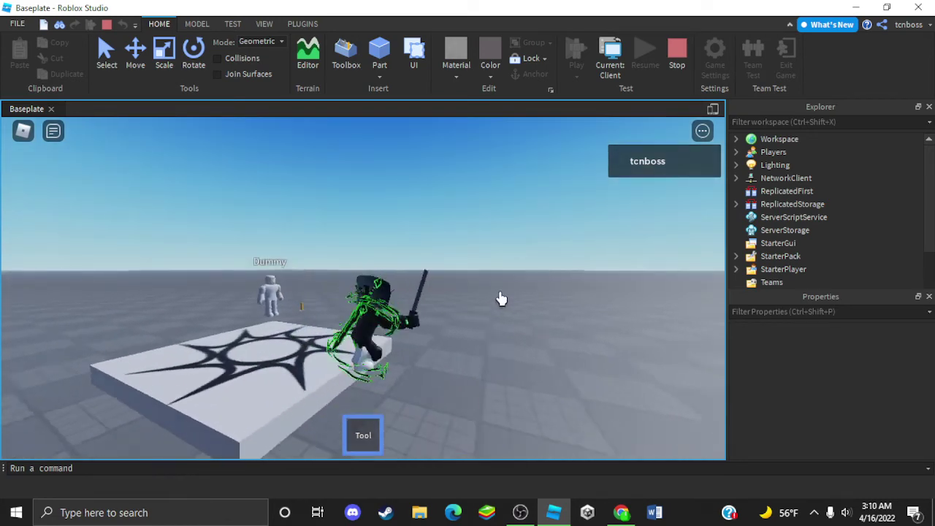
key("s")
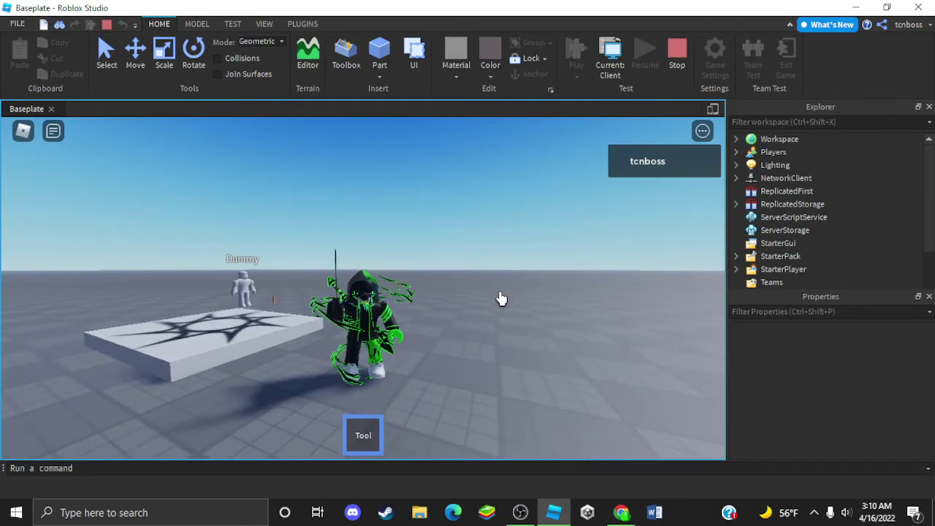
- Walk the character up to the dummy and swing the Tool at it to test its damage
right_click_drag(502, 299, 501, 297)
key("w")
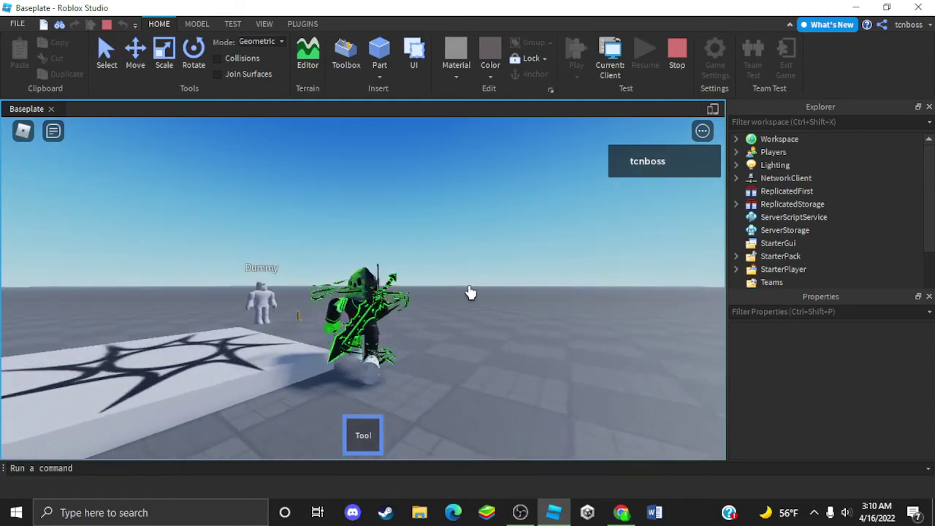
key("d")
right_click_drag(411, 301, 395, 277)
key("w")
key("s")
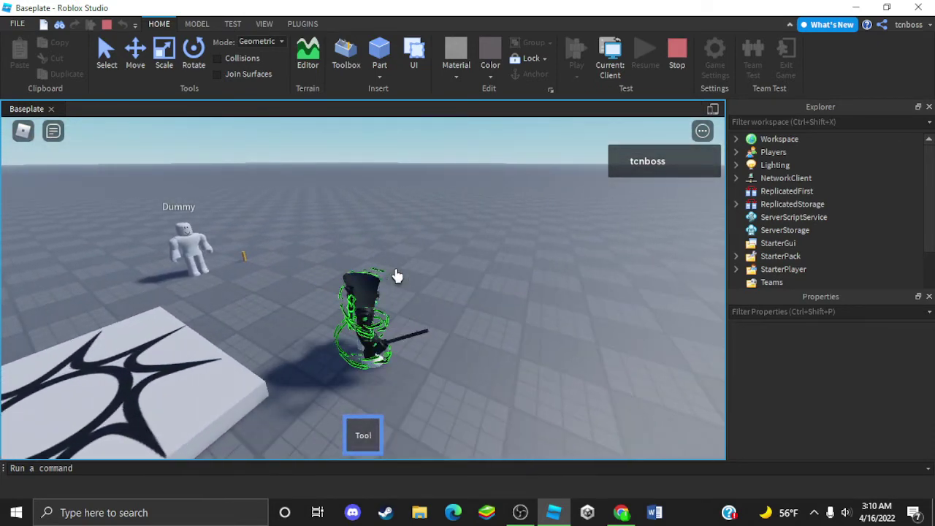
right_click_drag(397, 276, 397, 277)
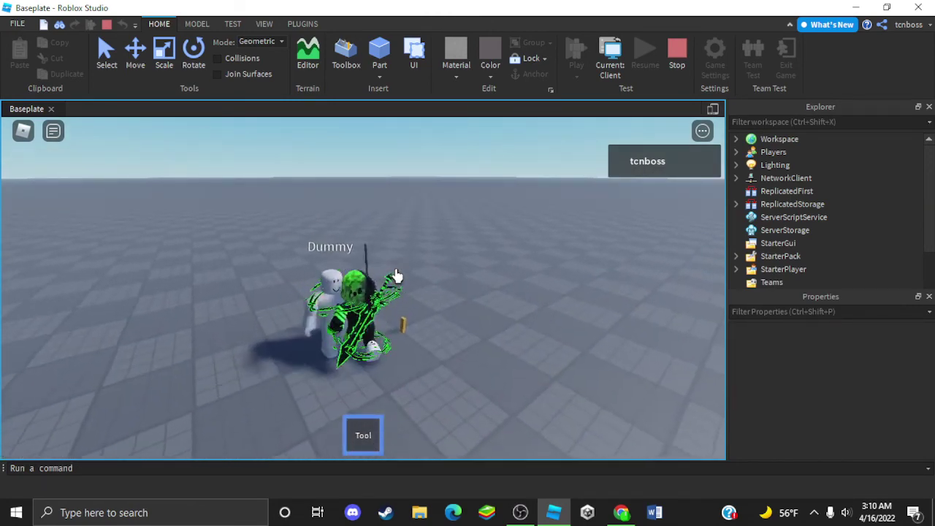
left_click(396, 276)
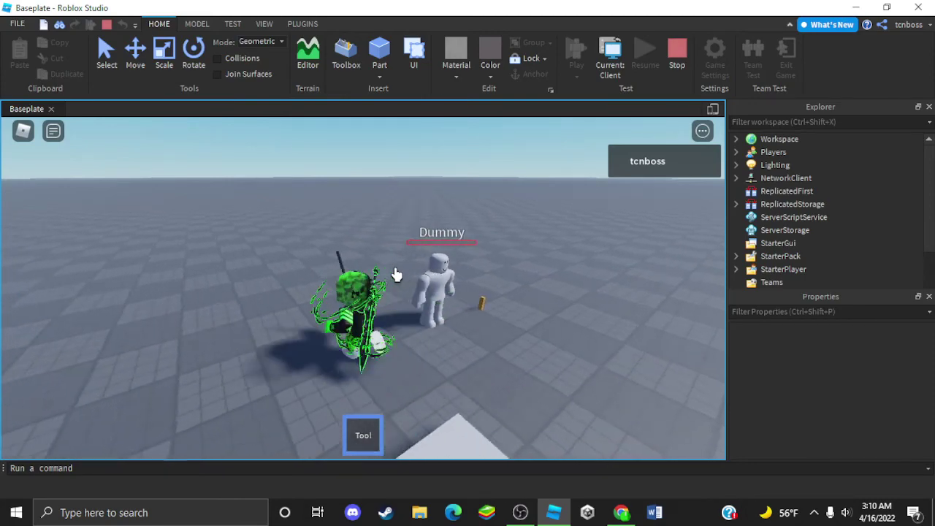
- Pick up the wood sword, walk around with it equipped and put it away
right_click_drag(395, 275, 397, 274)
key("1")
key("w")
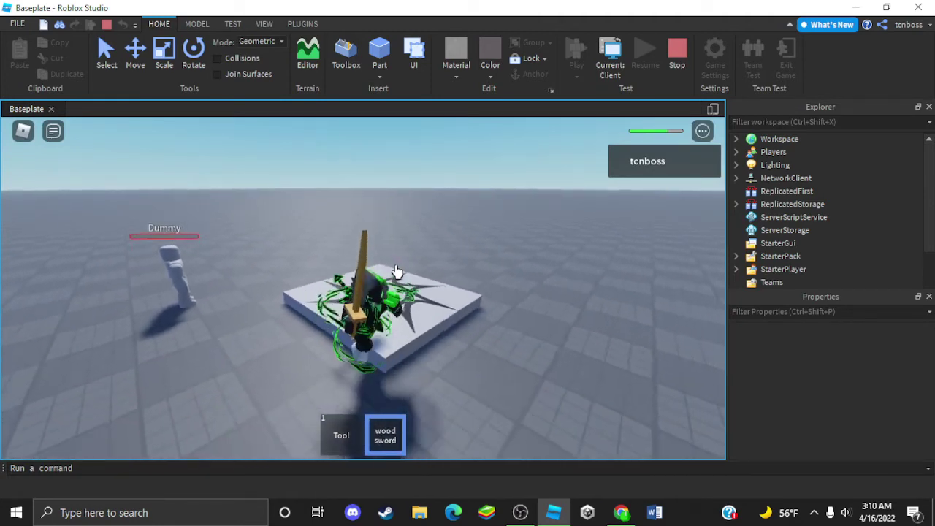
right_click_drag(401, 261, 444, 233)
key("w")
key("w")
key("2")
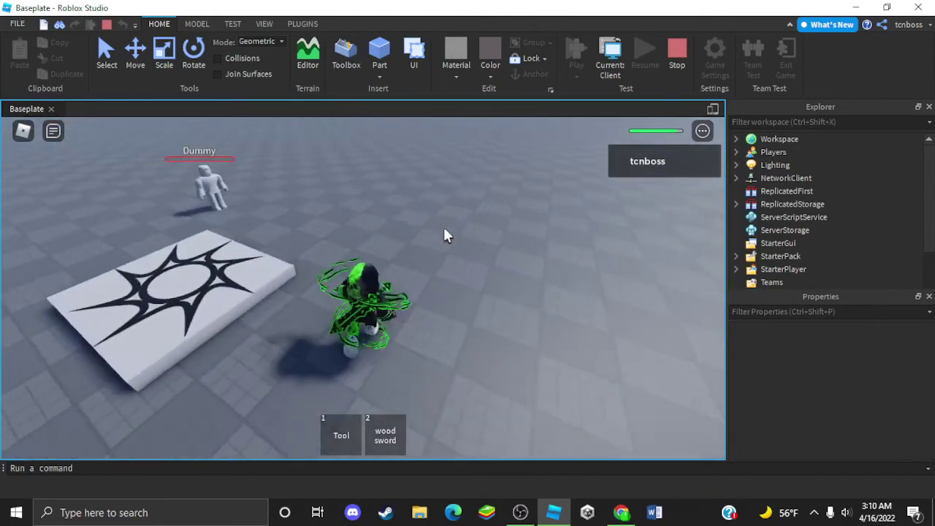
left_click(307, 25)
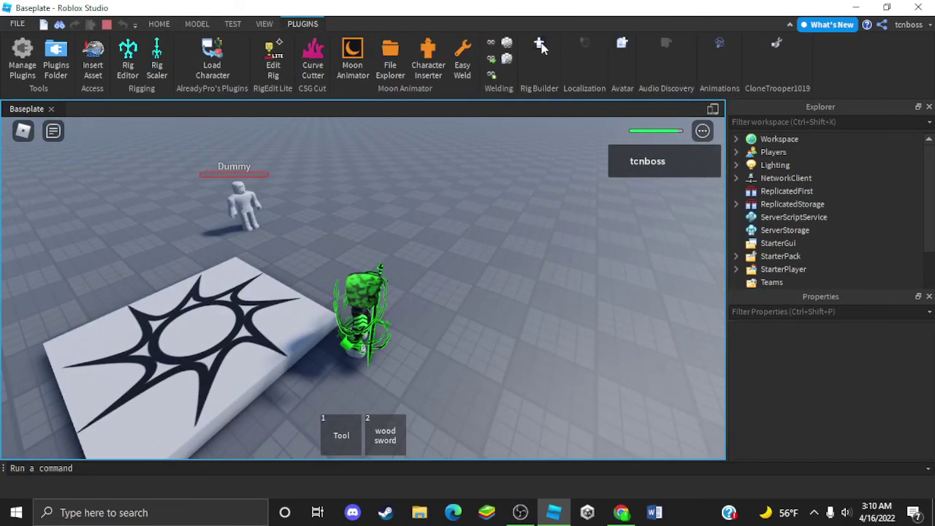
left_click(158, 23)
key("w")
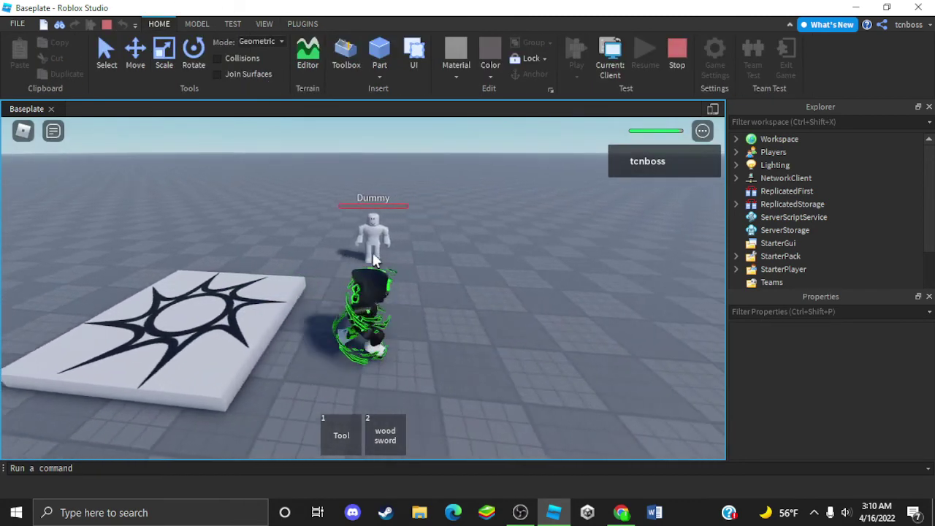
right_click_drag(395, 246, 426, 255)
key("space")
key("w")
key("space")
key("w")
key("space")
key("w")
key("a")
key("d")
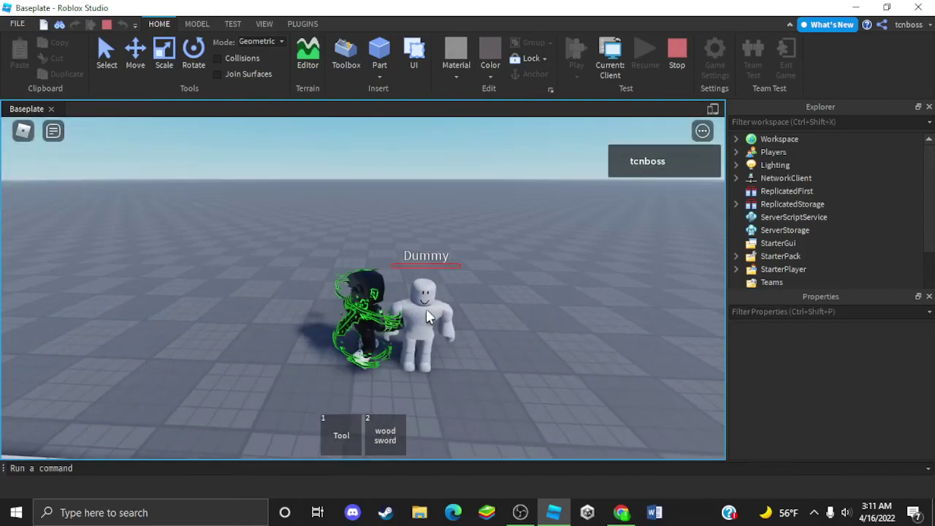
key("w")
key("space")
key("d")
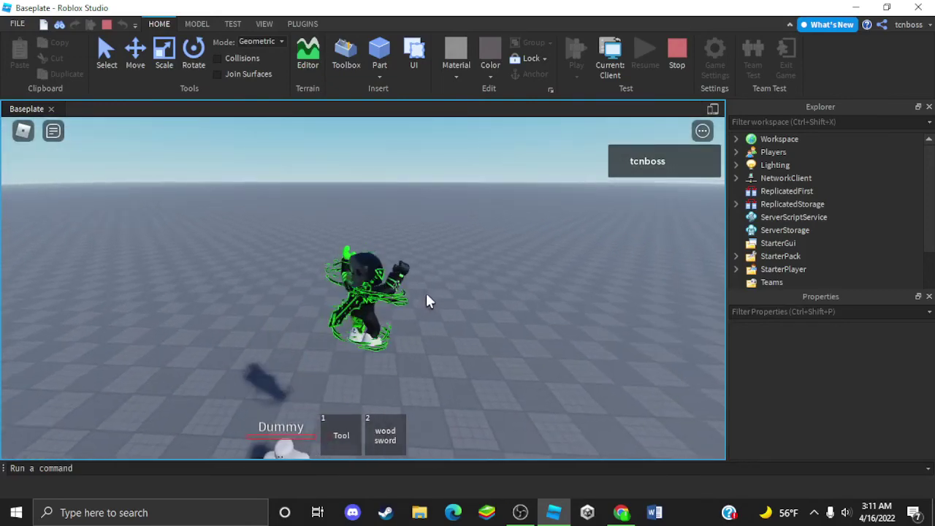
right_click_drag(428, 300, 270, 286)
key("s")
key("space")
key("w")
key("space")
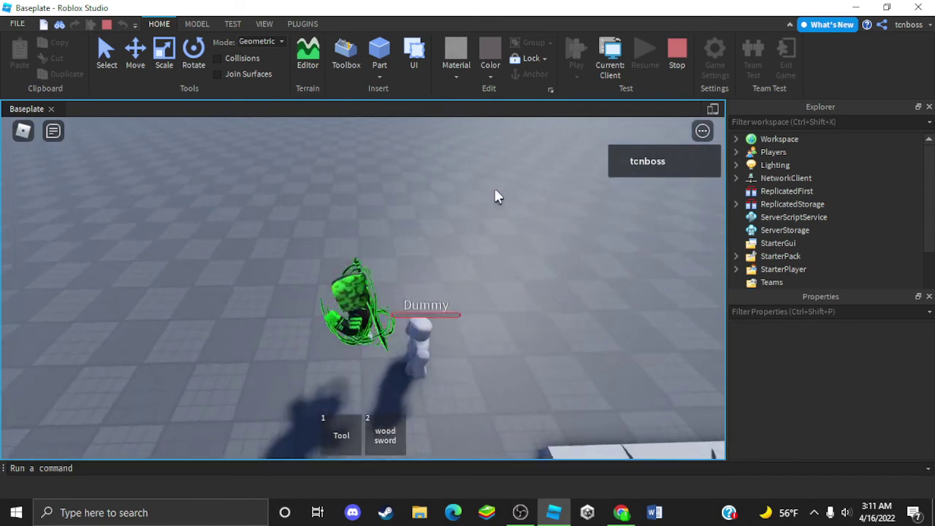
- Stop the playtest and return to editing the place
left_click(676, 71)
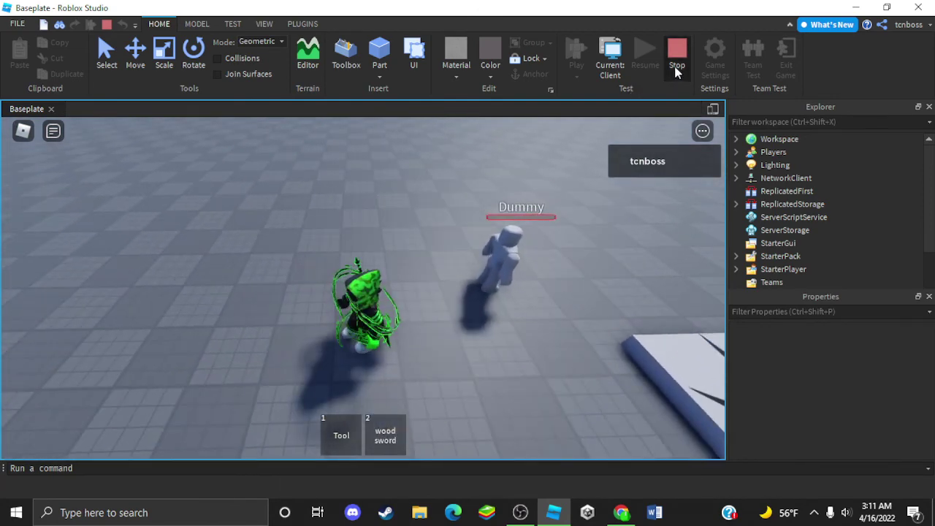
left_click(676, 66)
right_click_drag(411, 276, 411, 276)
key("w")
key("s")
right_click_drag(313, 269, 314, 269)
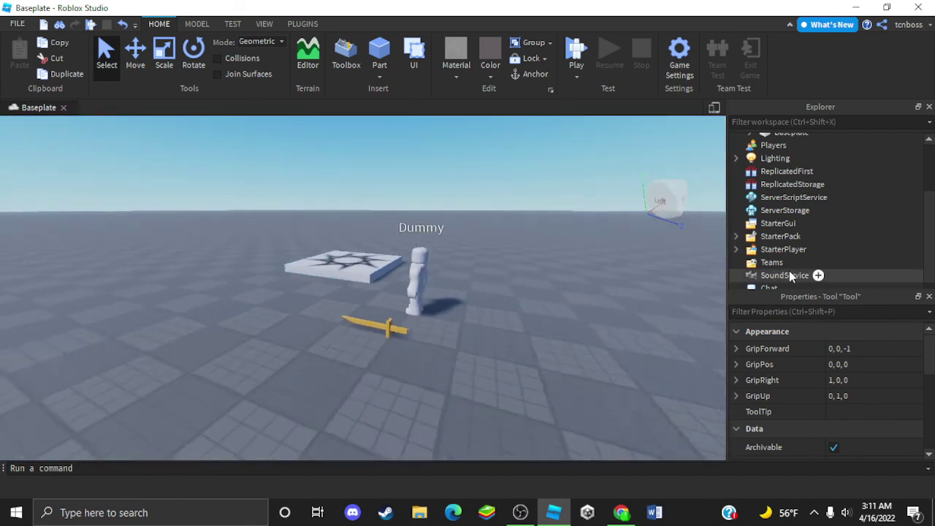
- Check the contents of StarterPack for the Tool
left_click(735, 236)
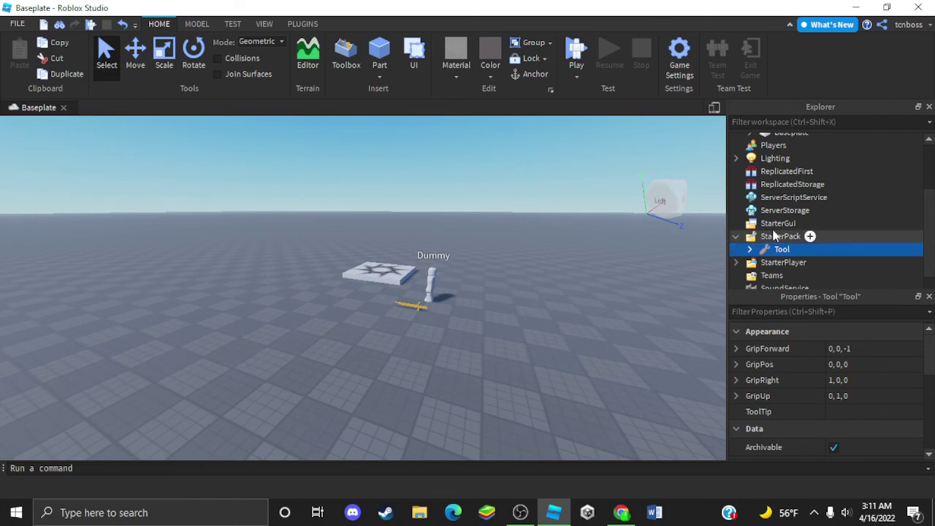
left_click(736, 236)
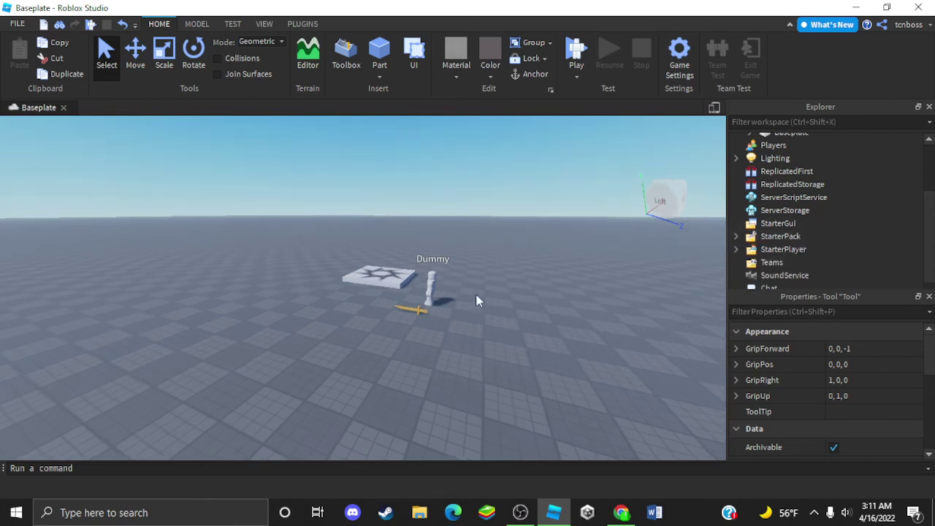
right_click_drag(477, 295, 477, 296)
key("w")
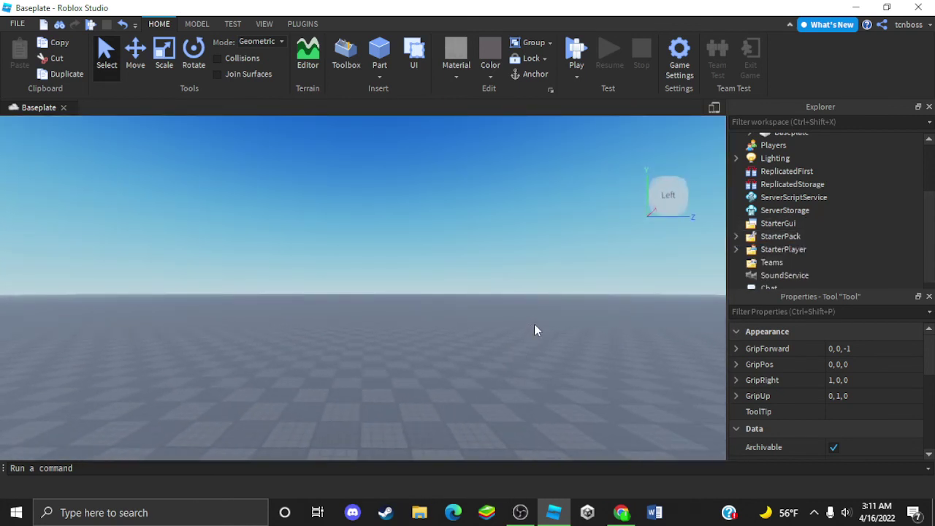